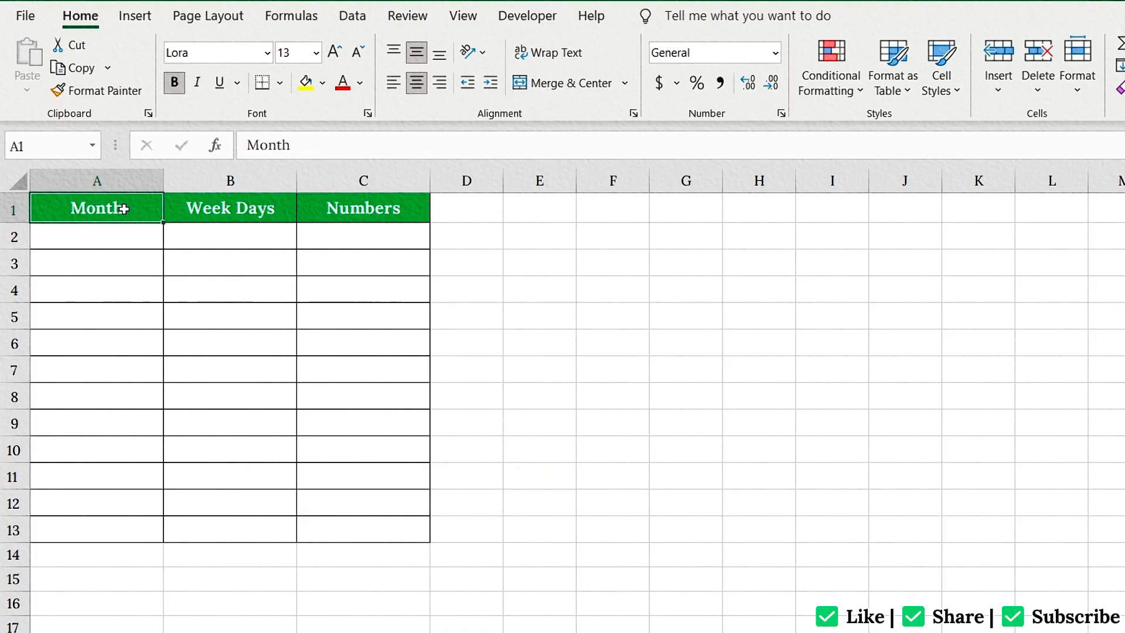
# Enter January in A2 and autofill the month series down through A13.
pyautogui.click(125, 234)
pyautogui.write('Januar')
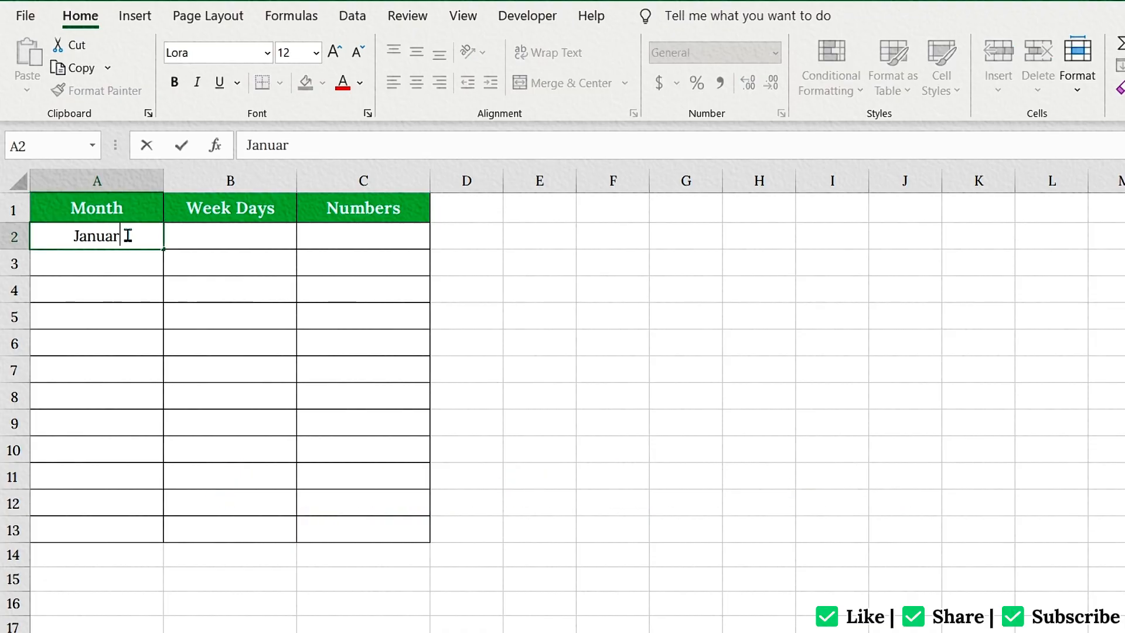
pyautogui.write('y')
pyautogui.press('Return')
pyautogui.click(130, 234)
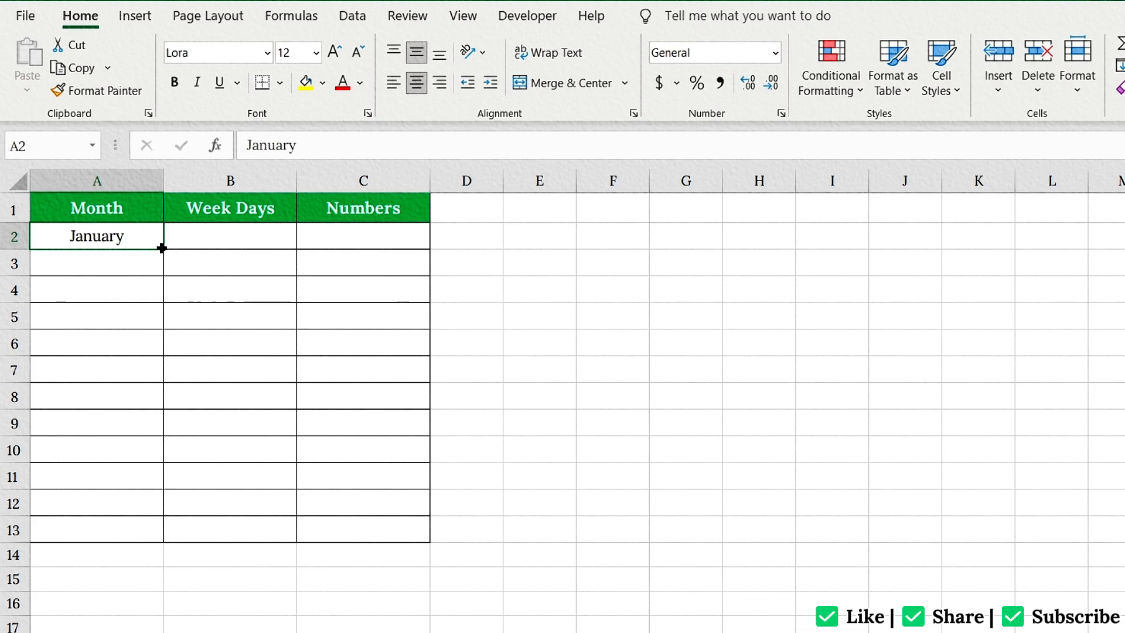
pyautogui.moveTo(161, 247); pyautogui.dragTo(152, 536)
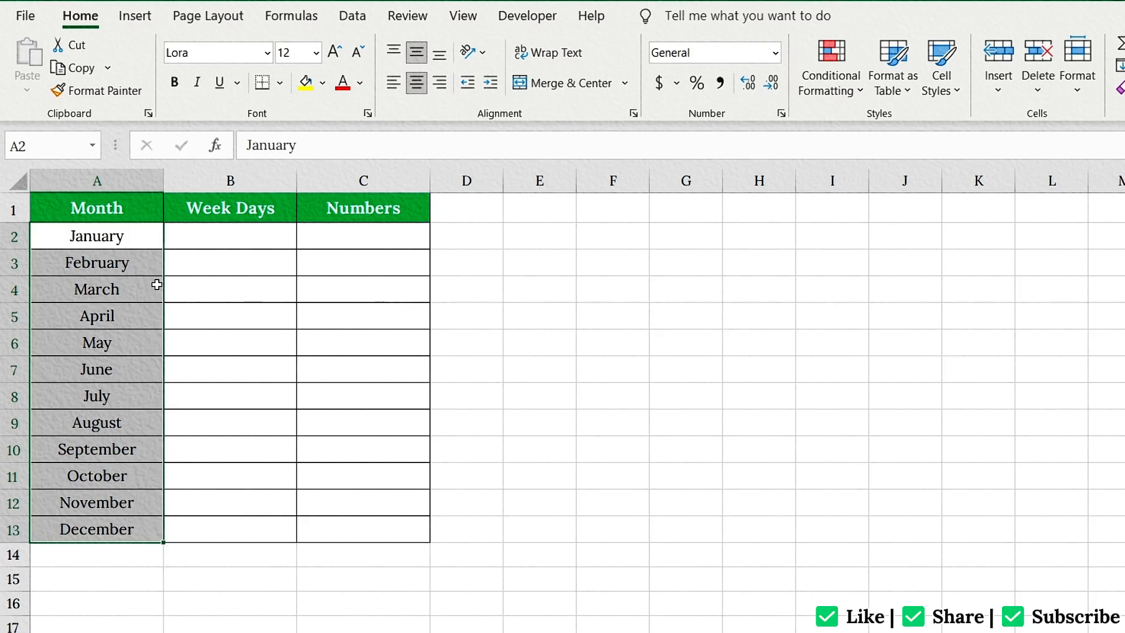
# Enter Monday in B2 under Week Days and the numbers 1 and 2 in C2 and C3.
pyautogui.click(215, 242)
pyautogui.write('Monday')
pyautogui.click(320, 242)
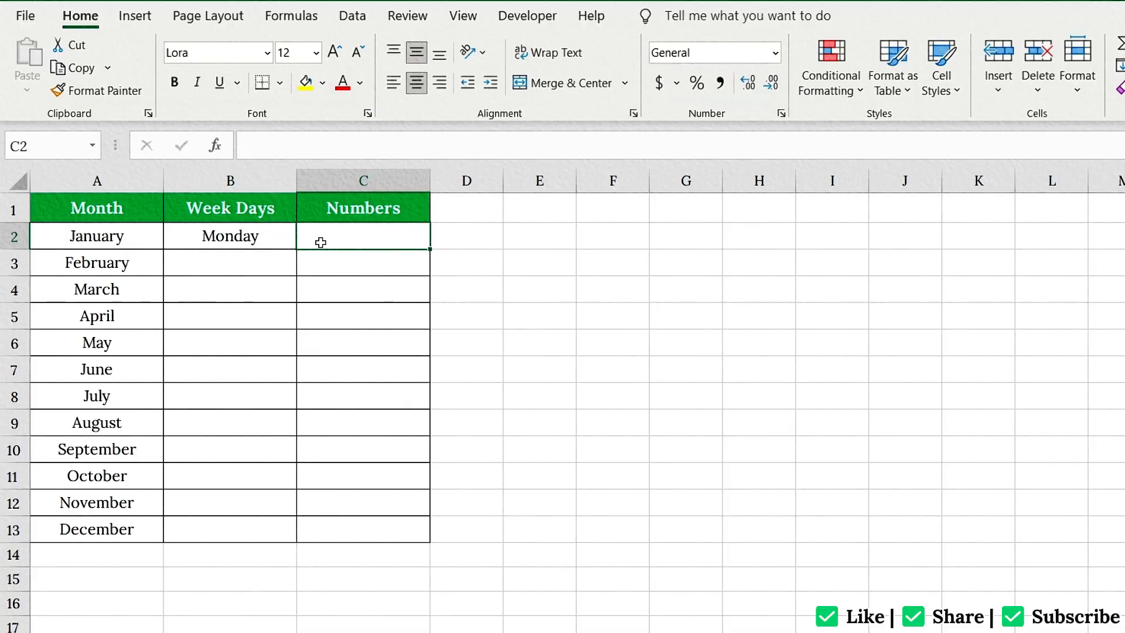
pyautogui.write('1')
pyautogui.press('Return')
pyautogui.write('2')
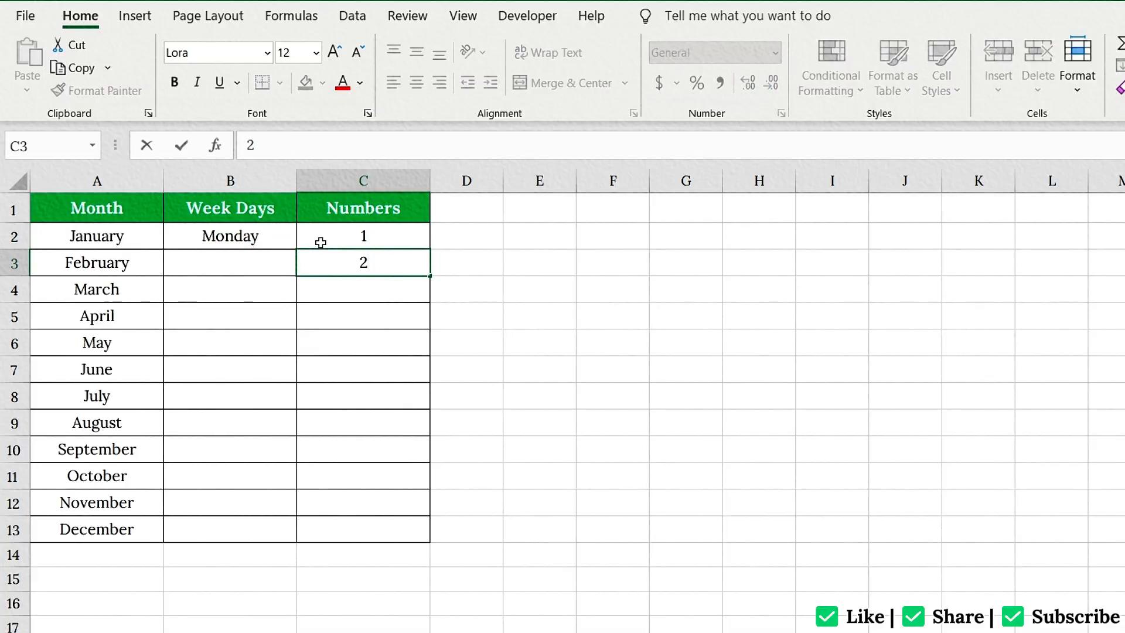
# Autofill the weekdays from B2 and the number series from C2:C3 down to row 13.
pyautogui.click(284, 239)
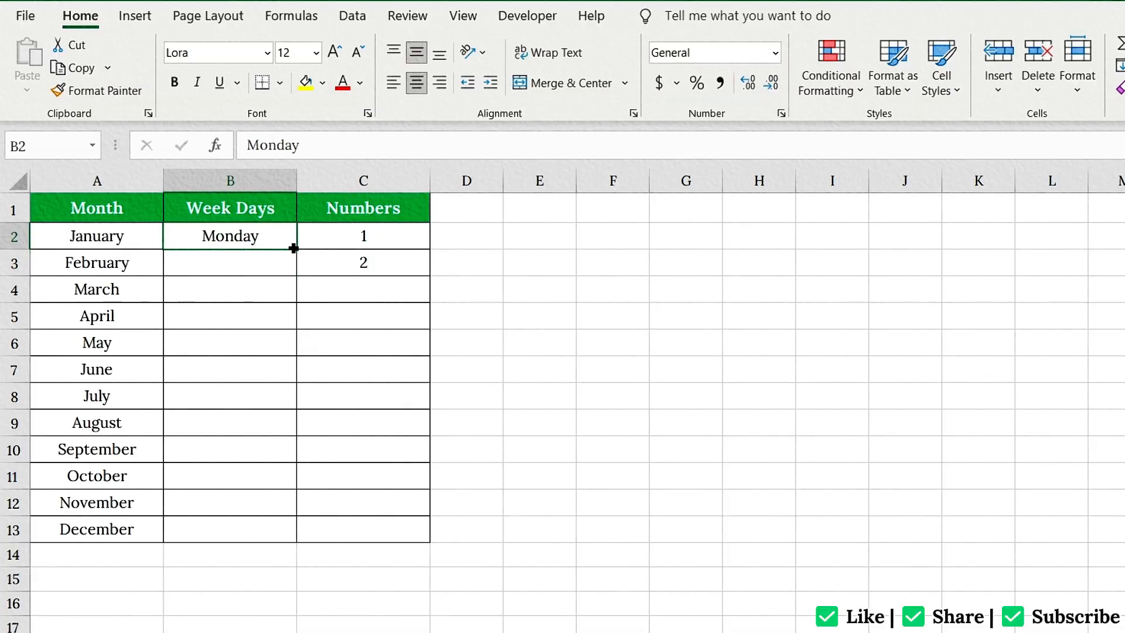
pyautogui.doubleClick(294, 248)
pyautogui.click(378, 242)
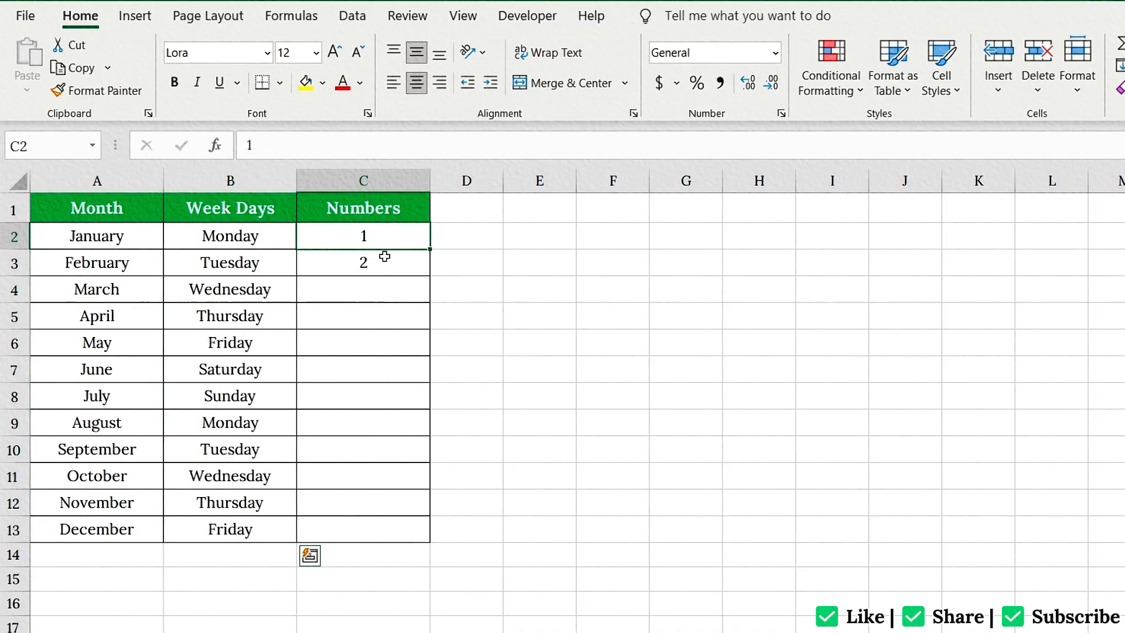
pyautogui.moveTo(385, 256); pyautogui.dragTo(394, 266)
pyautogui.doubleClick(429, 274)
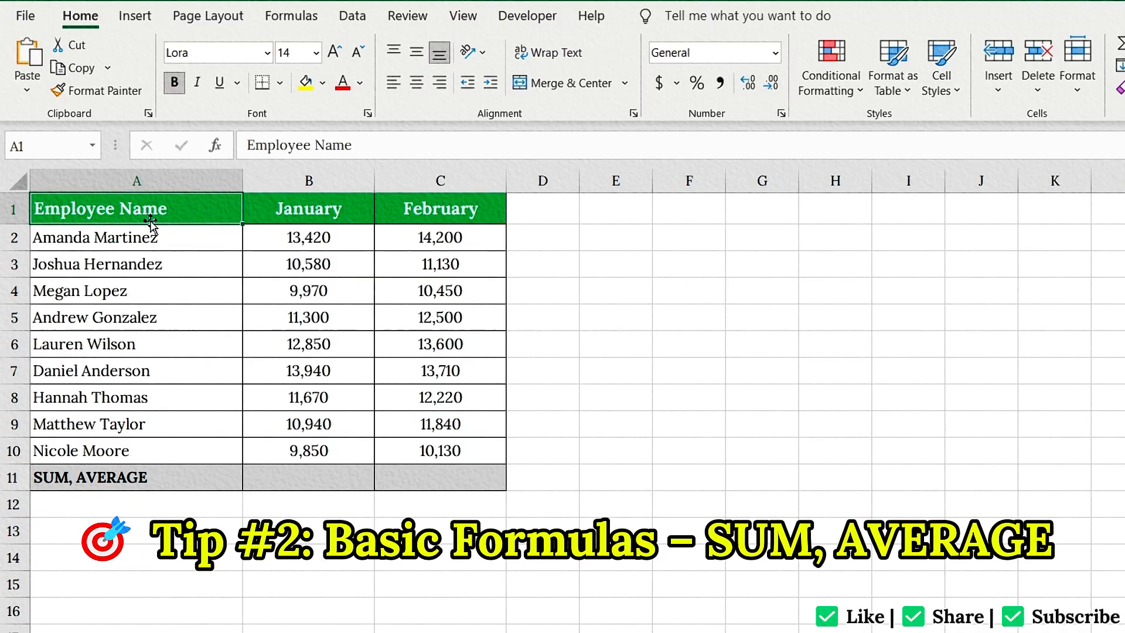
# Total the January values in B11 with the formula =SUM(B2:B10).
pyautogui.click(302, 482)
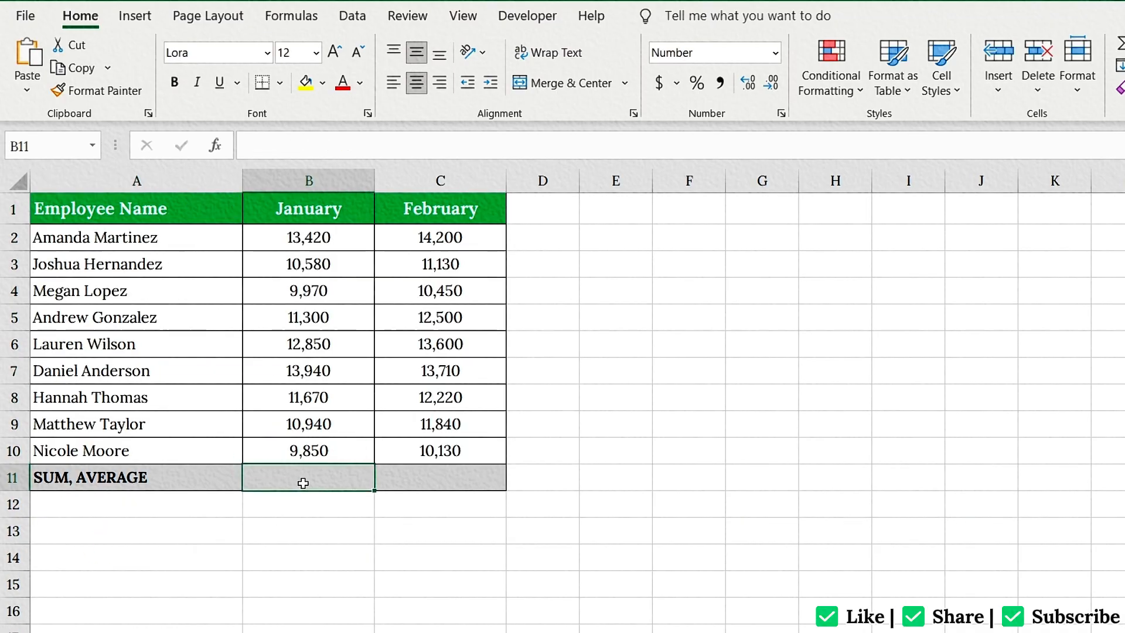
pyautogui.write('=SUM')
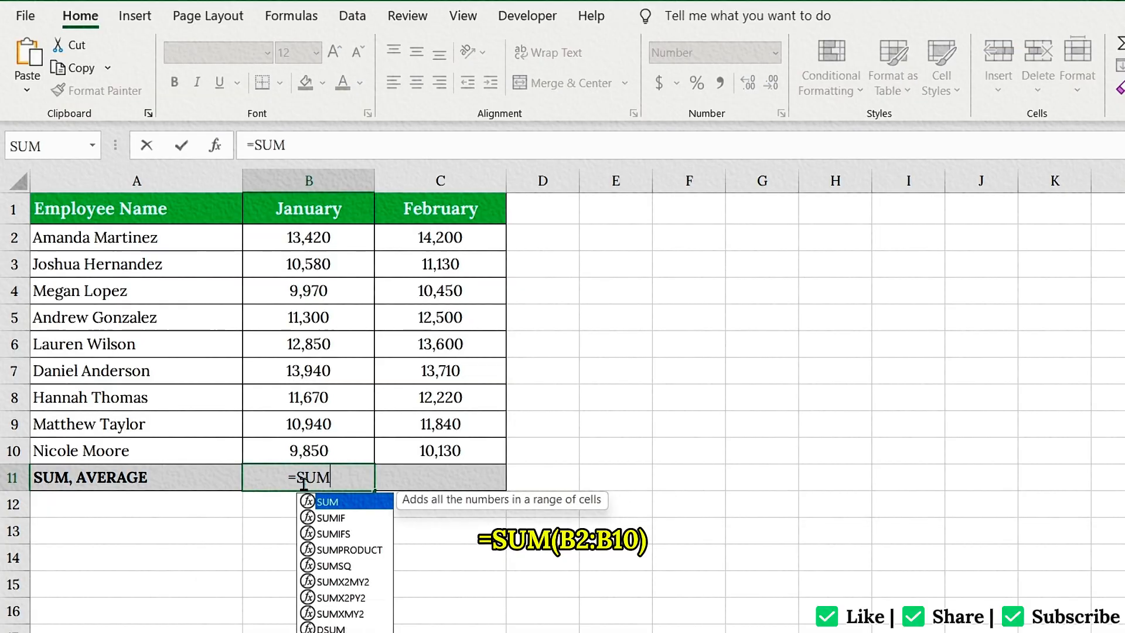
pyautogui.write('(')
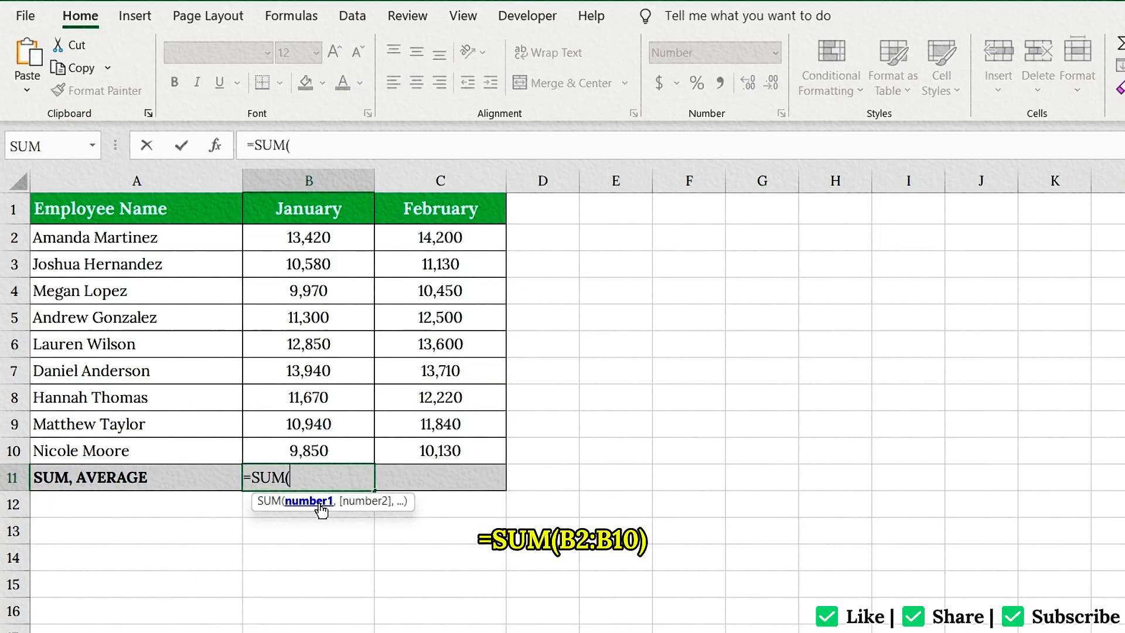
pyautogui.moveTo(309, 237); pyautogui.dragTo(321, 444)
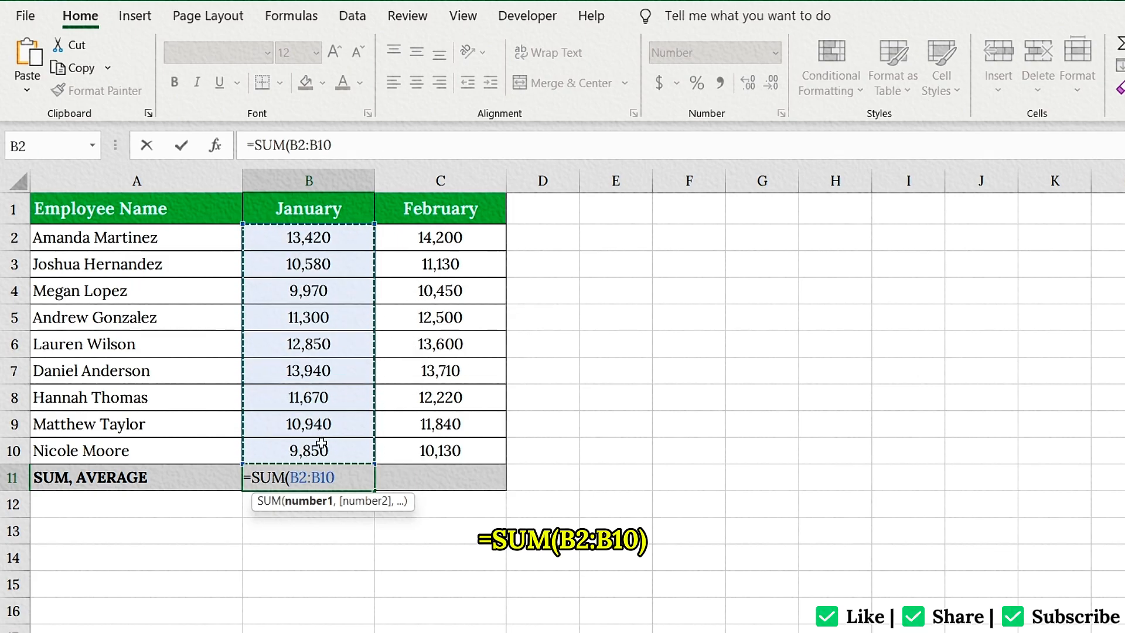
pyautogui.write(')')
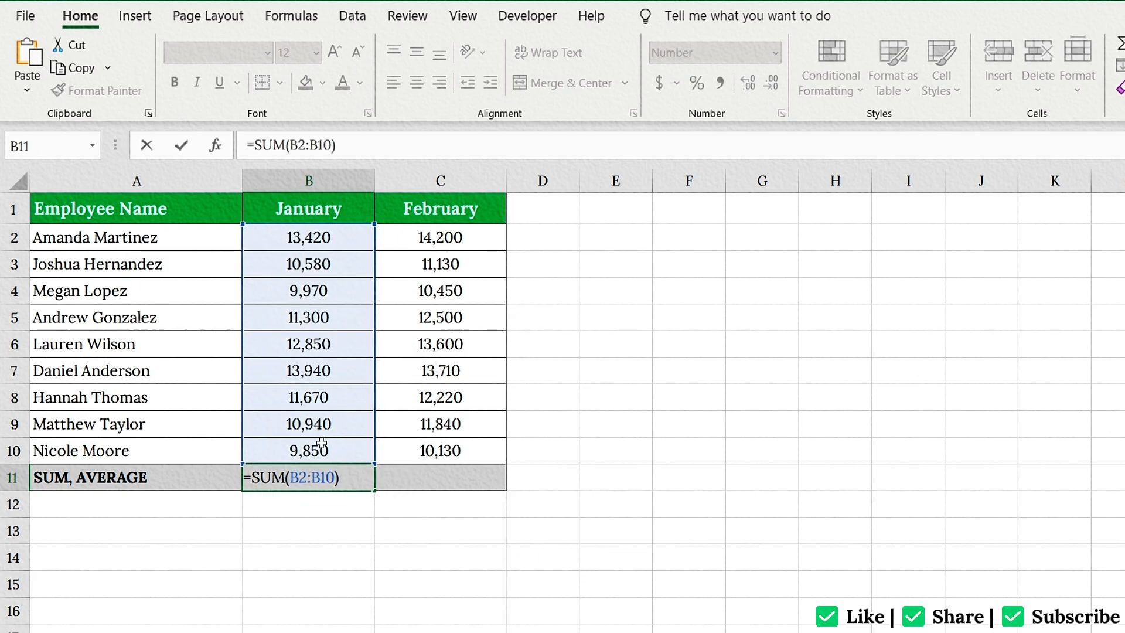
pyautogui.press('Return')
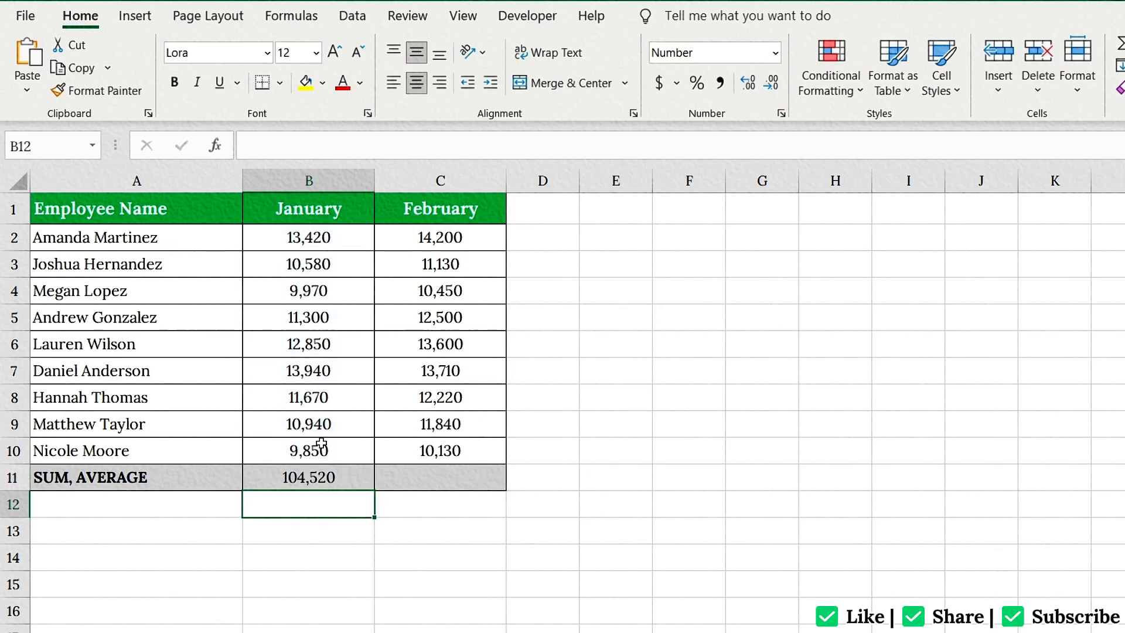
# Clear the formula in B11 and total January values B2:B10 there with AutoSum.
pyautogui.click(329, 483)
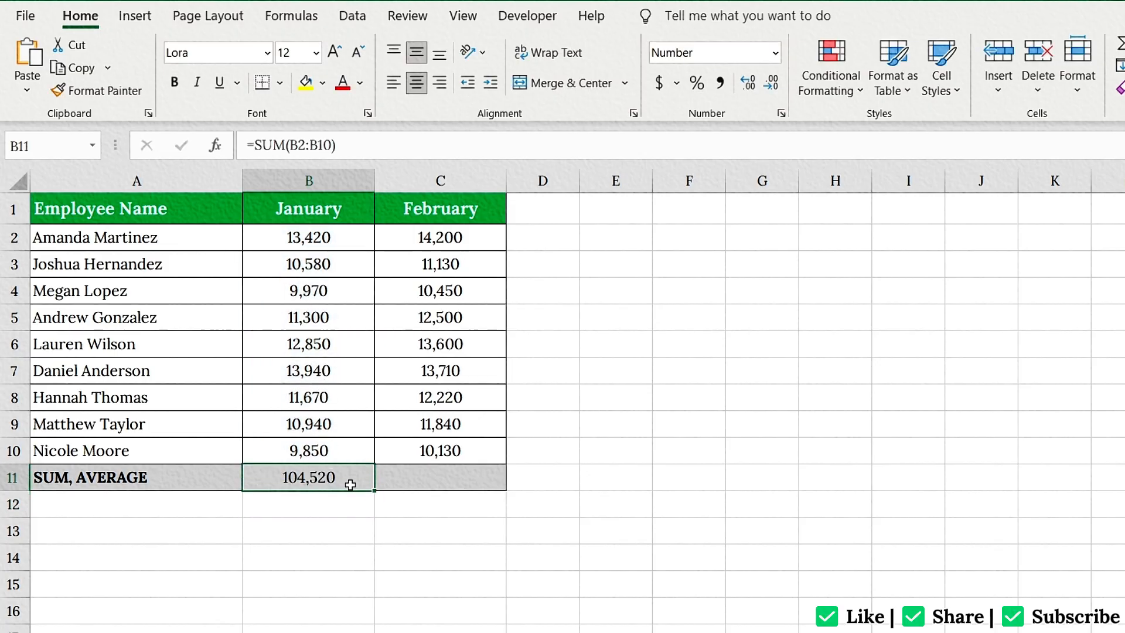
pyautogui.press('Delete')
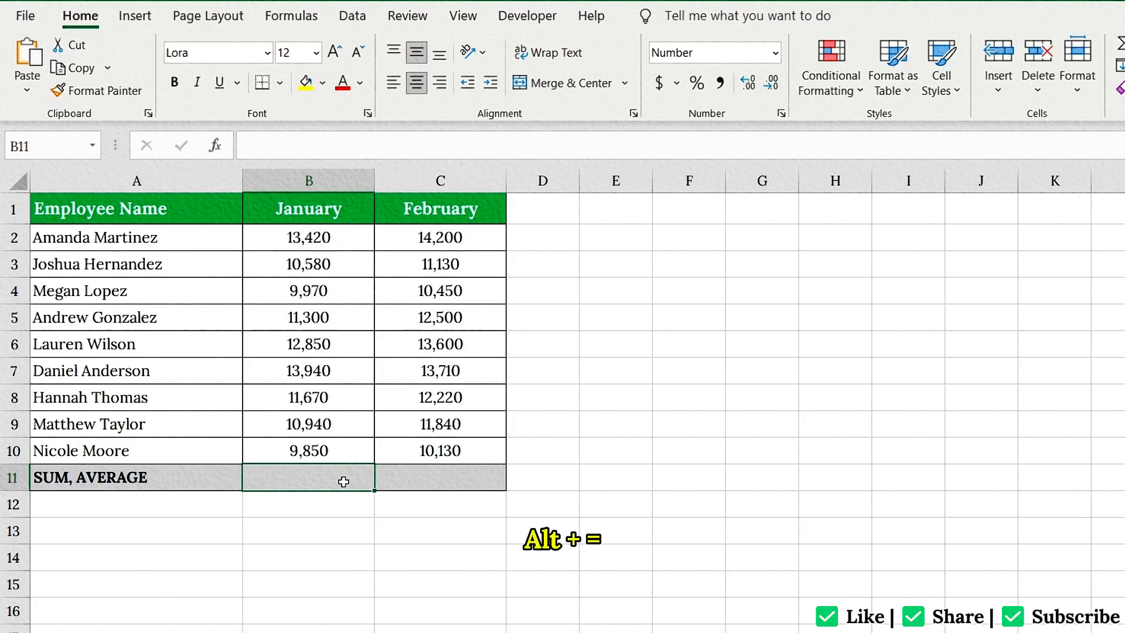
pyautogui.hotkey('alt', '=')
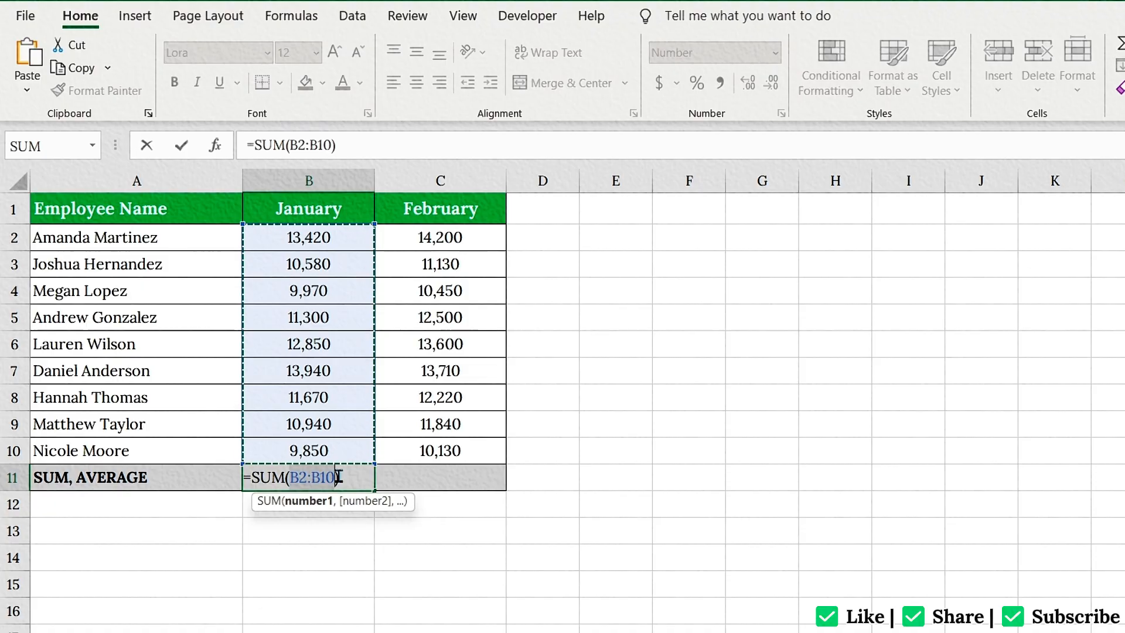
pyautogui.press('Return')
pyautogui.click(338, 475)
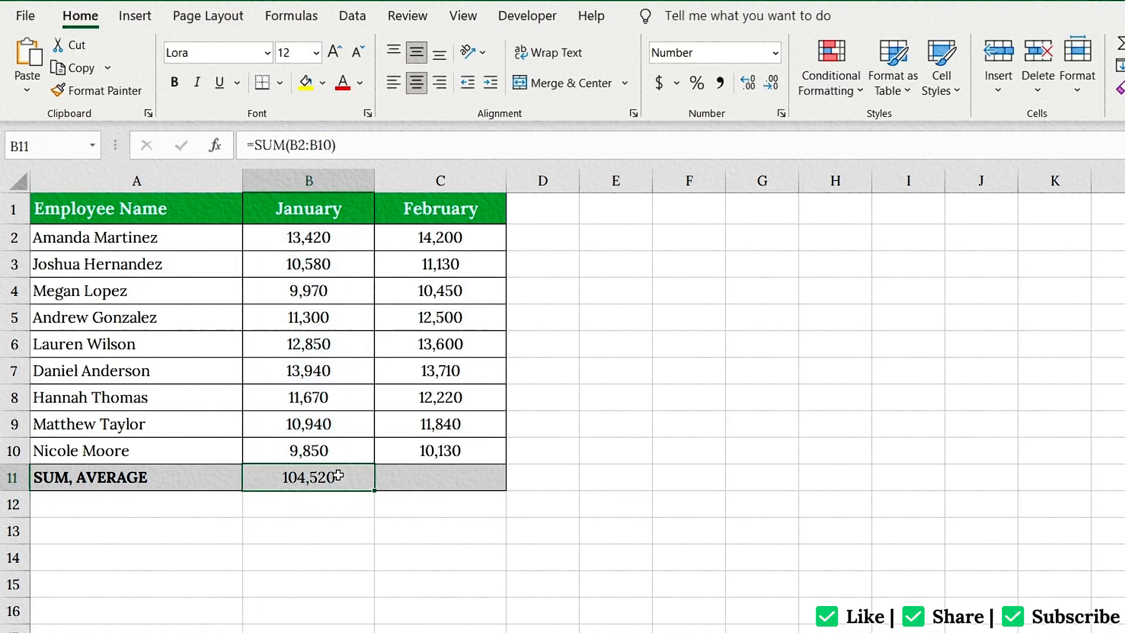
# Average the February values in C11 with the formula =AVERAGE(C2:C10).
pyautogui.click(409, 477)
pyautogui.write('=AVERAGE')
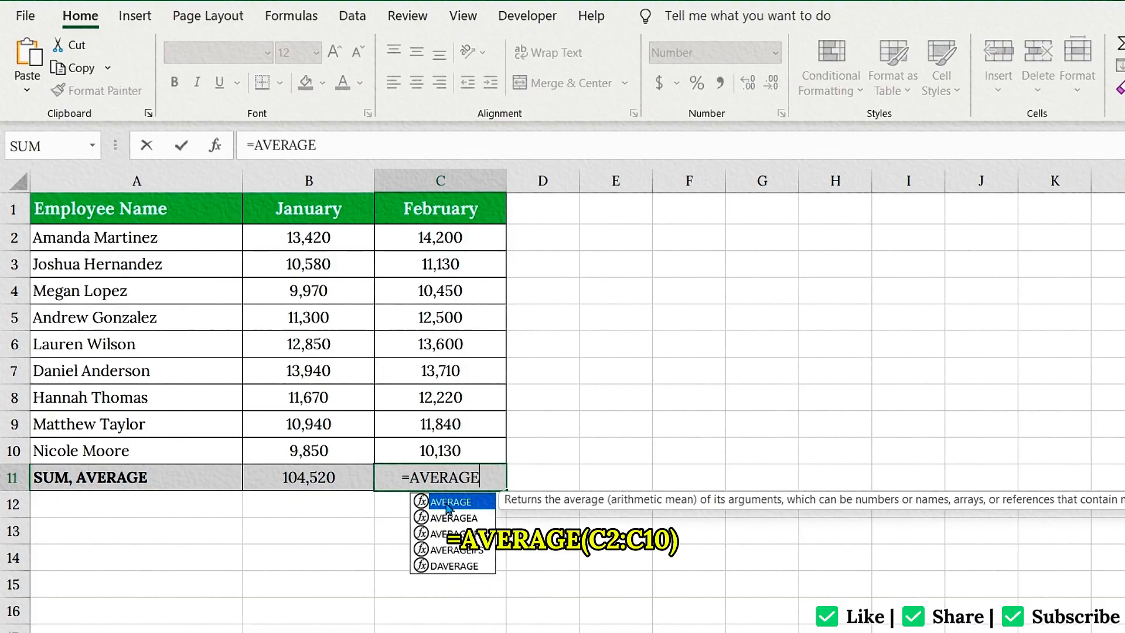
pyautogui.write('(')
pyautogui.moveTo(464, 233); pyautogui.dragTo(470, 442)
pyautogui.write(')')
pyautogui.press('Return')
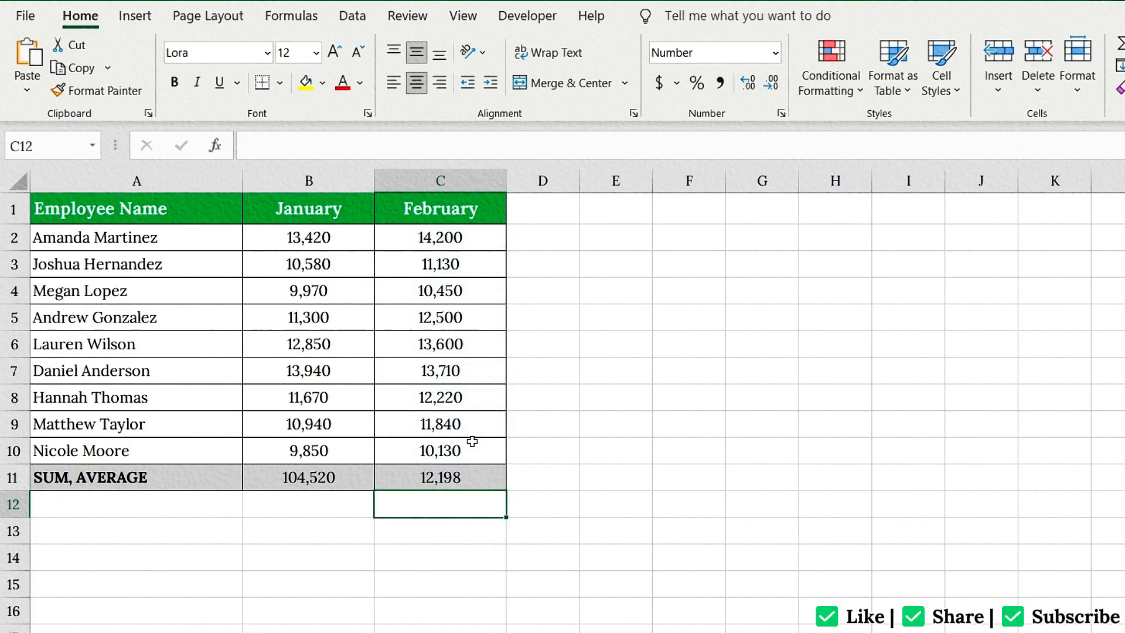
pyautogui.click(474, 476)
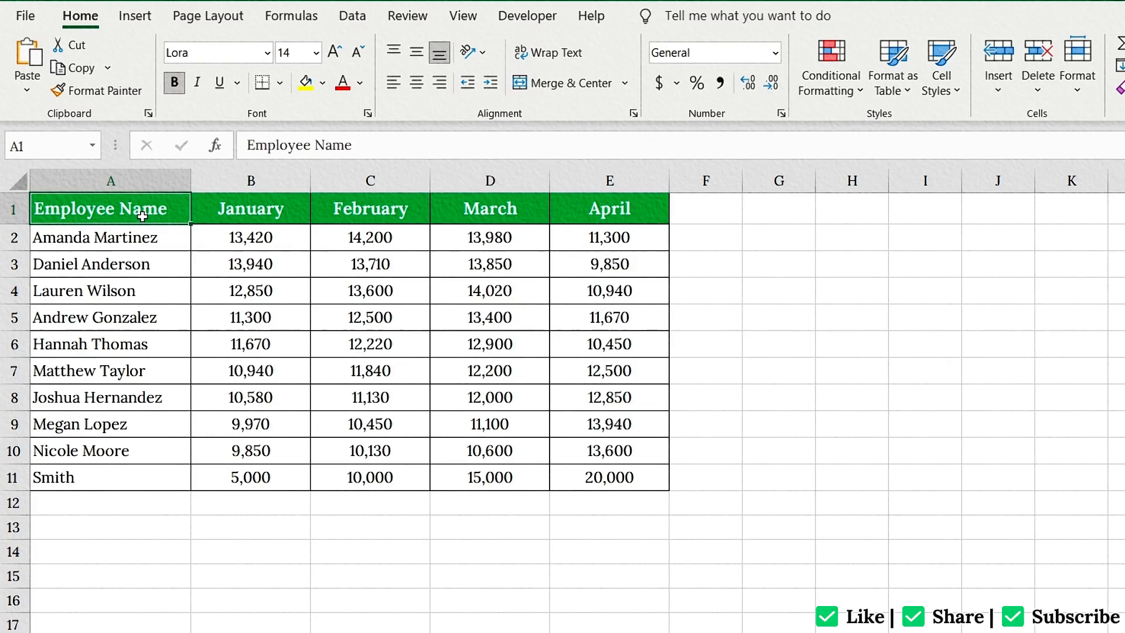
# Convert the employee data range A1:E11 into an Excel table with headers.
pyautogui.click(212, 281)
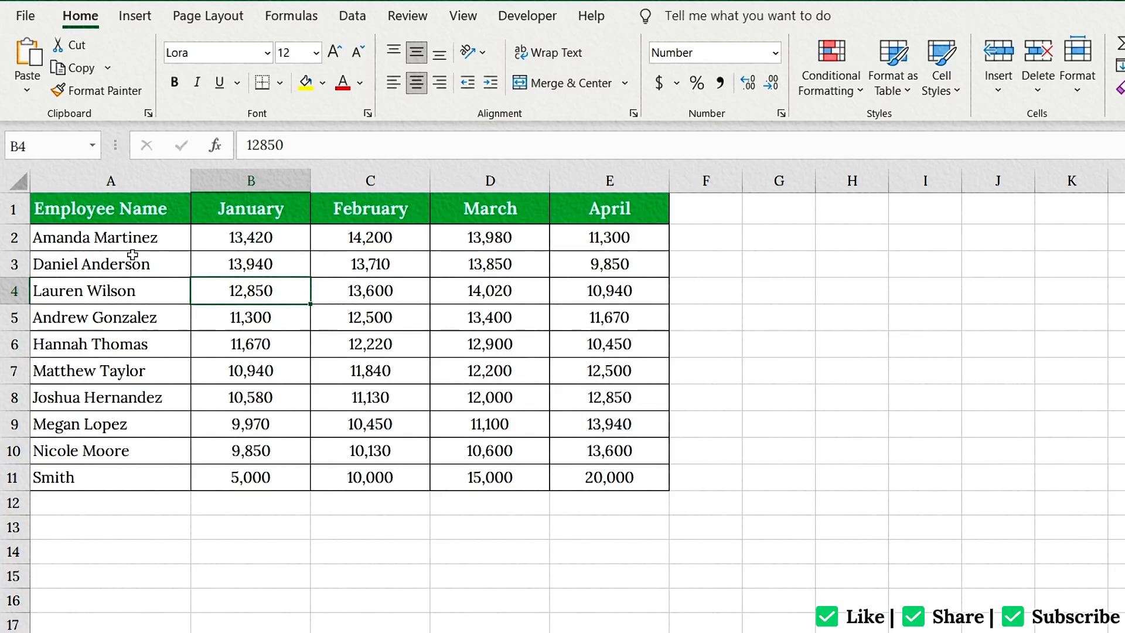
pyautogui.hotkey('ctrl', 't')
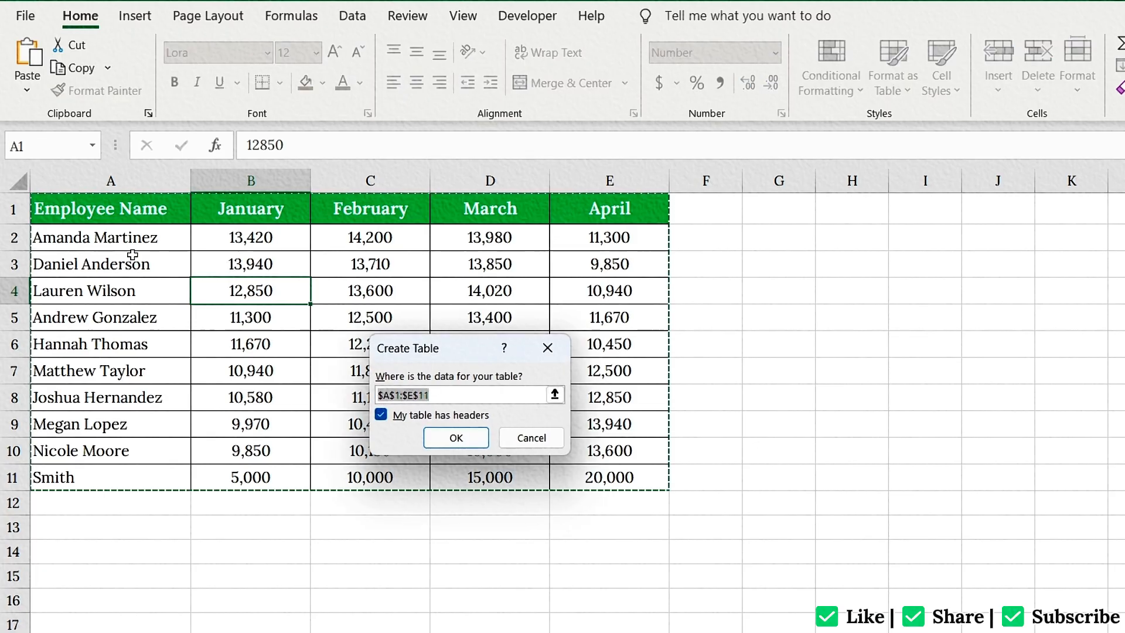
pyautogui.moveTo(446, 362); pyautogui.dragTo(446, 307)
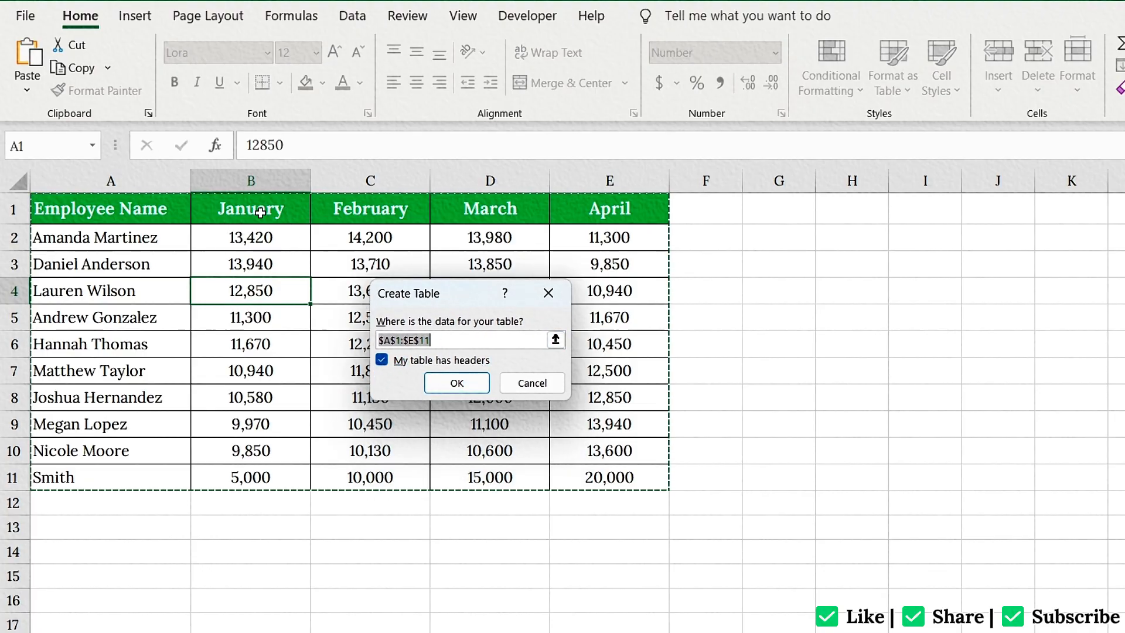
pyautogui.click(382, 362)
pyautogui.click(381, 361)
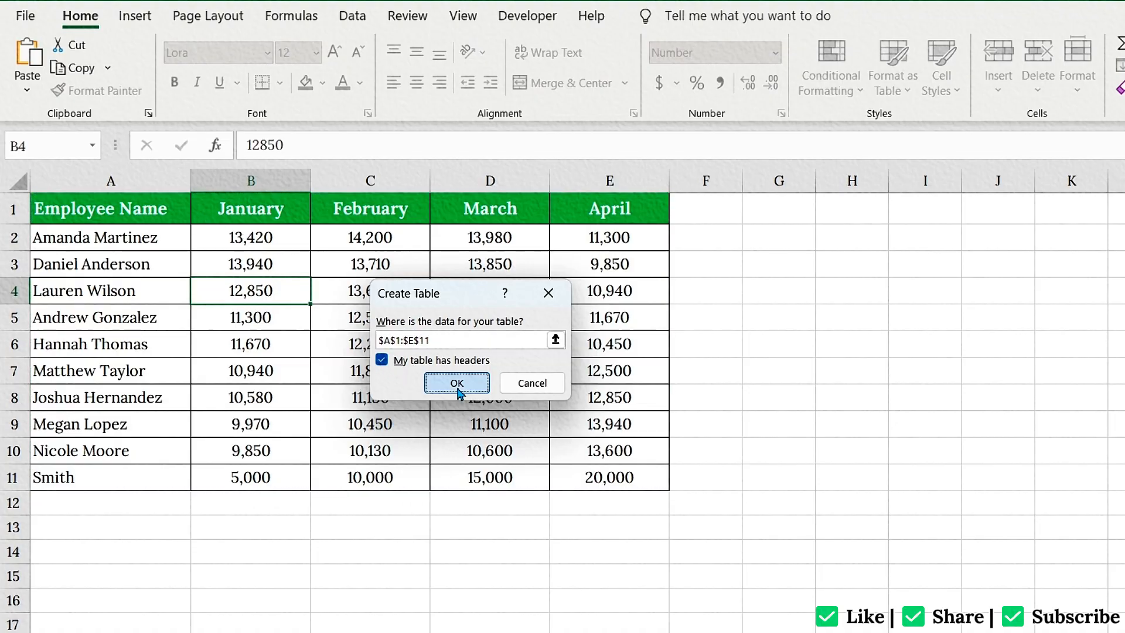
pyautogui.click(457, 383)
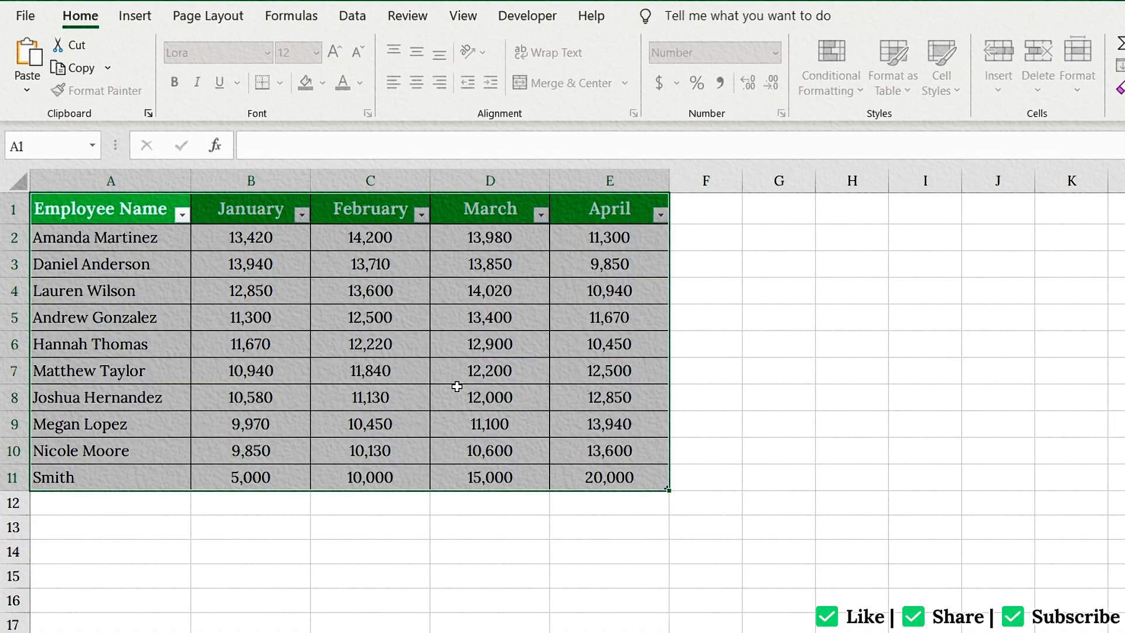
# Sort the employee table by the January column from largest to smallest.
pyautogui.click(370, 326)
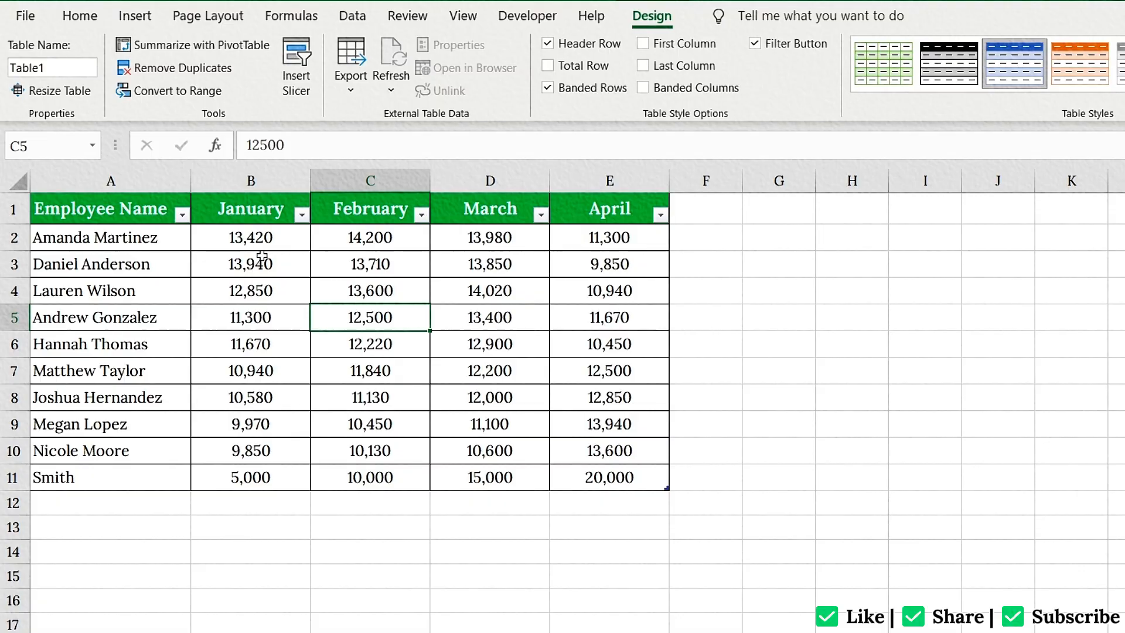
pyautogui.click(301, 215)
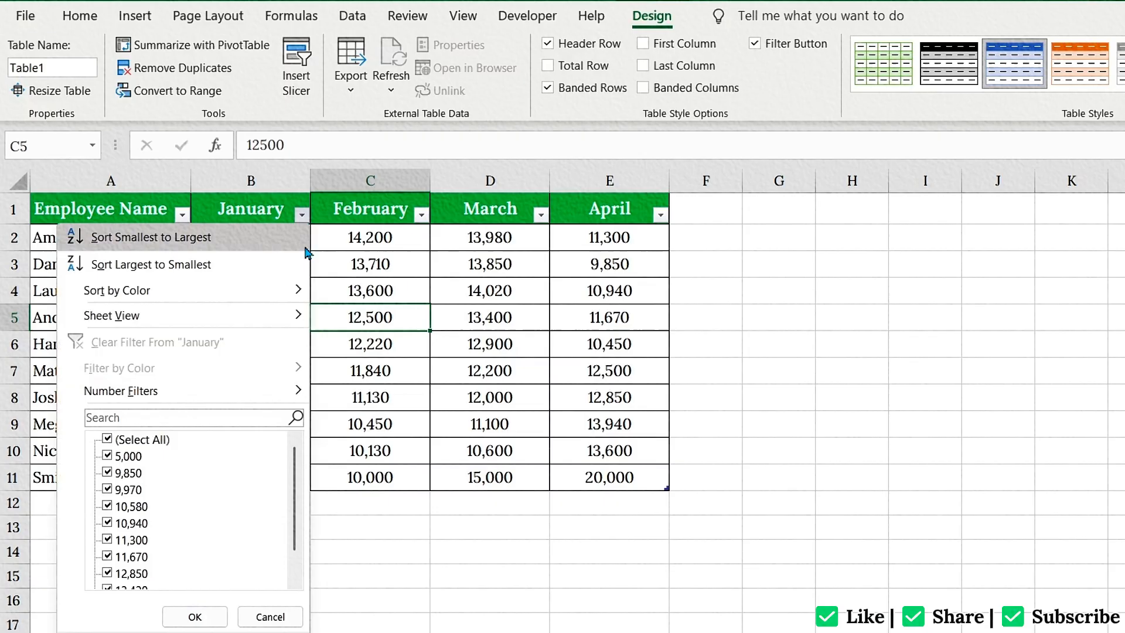
pyautogui.click(202, 264)
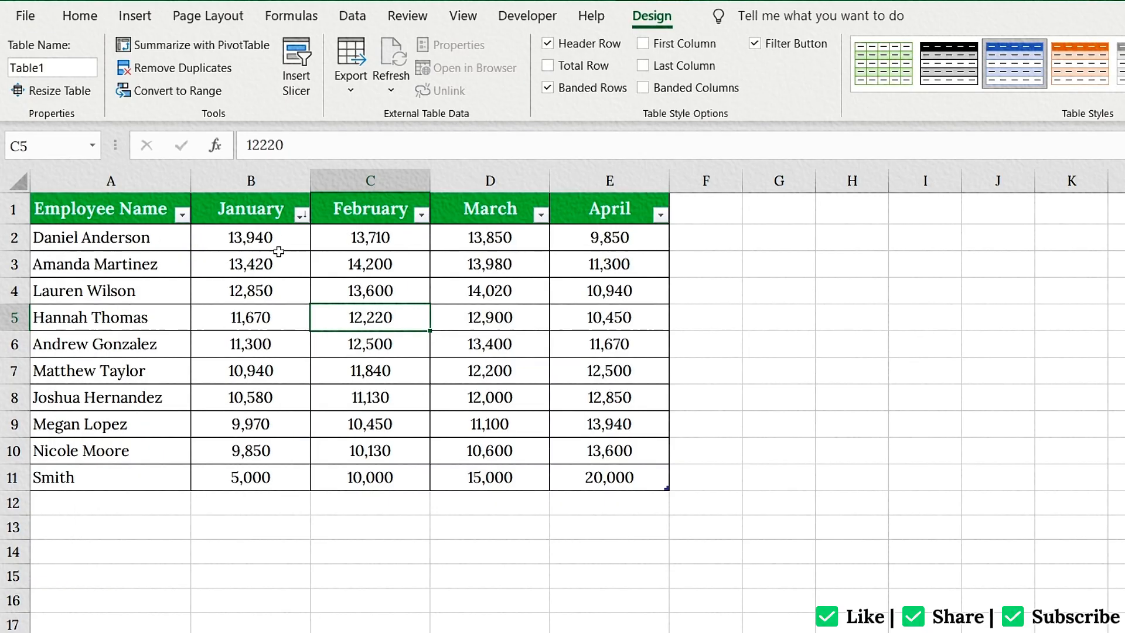
# Filter the Employee Name column to only the first listed employee and restore the display of all employees.
pyautogui.click(182, 215)
pyautogui.click(50, 439)
pyautogui.click(51, 457)
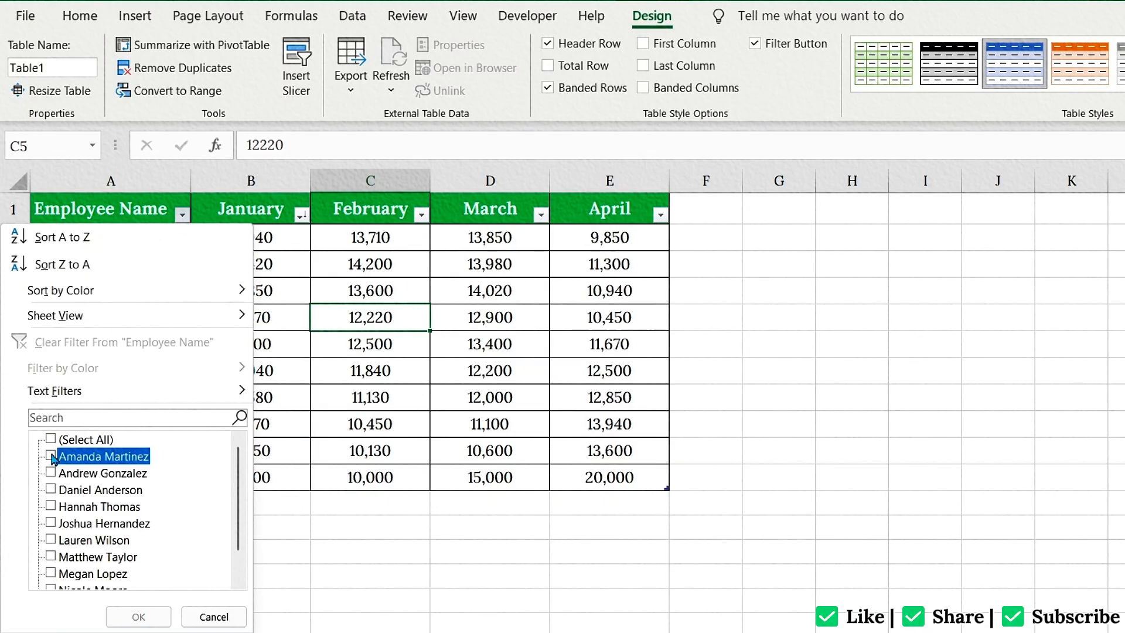
pyautogui.click(138, 616)
pyautogui.click(183, 215)
pyautogui.click(52, 440)
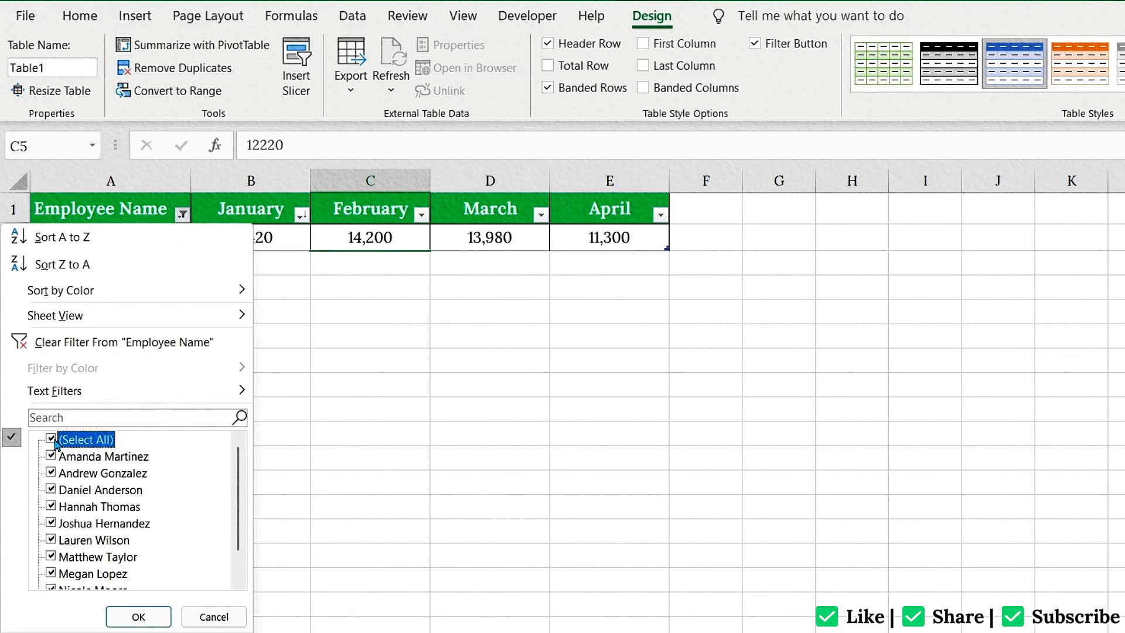
pyautogui.click(134, 615)
# Add an employee in row 12 with their first name and 1000 for January, 5000 for February, 3000 for March and 5000 for April.
pyautogui.click(152, 502)
pyautogui.write('Olivia')
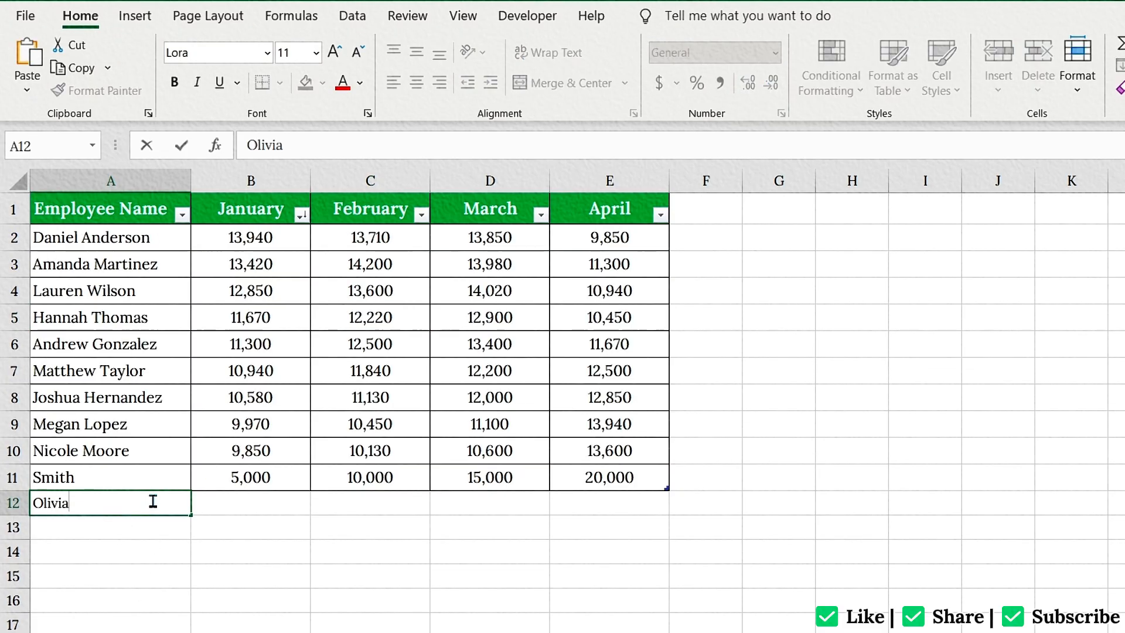
pyautogui.press('Tab')
pyautogui.write('1000')
pyautogui.press('Tab')
pyautogui.write('5000')
pyautogui.press('Tab')
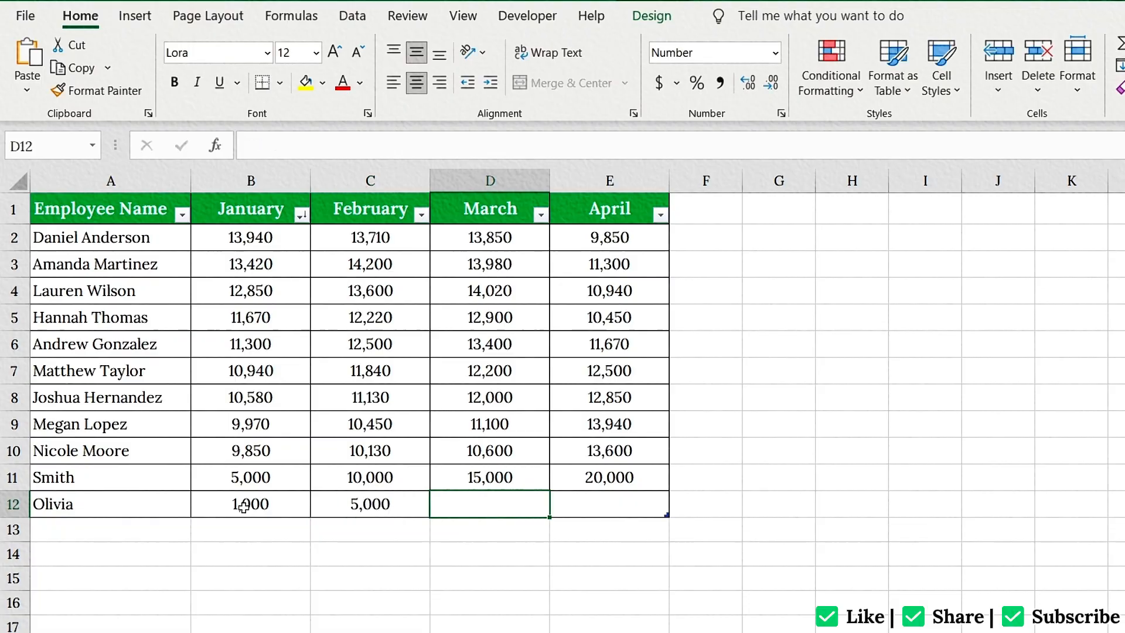
pyautogui.write('3000')
pyautogui.press('Tab')
pyautogui.write('5000')
pyautogui.press('Tab')
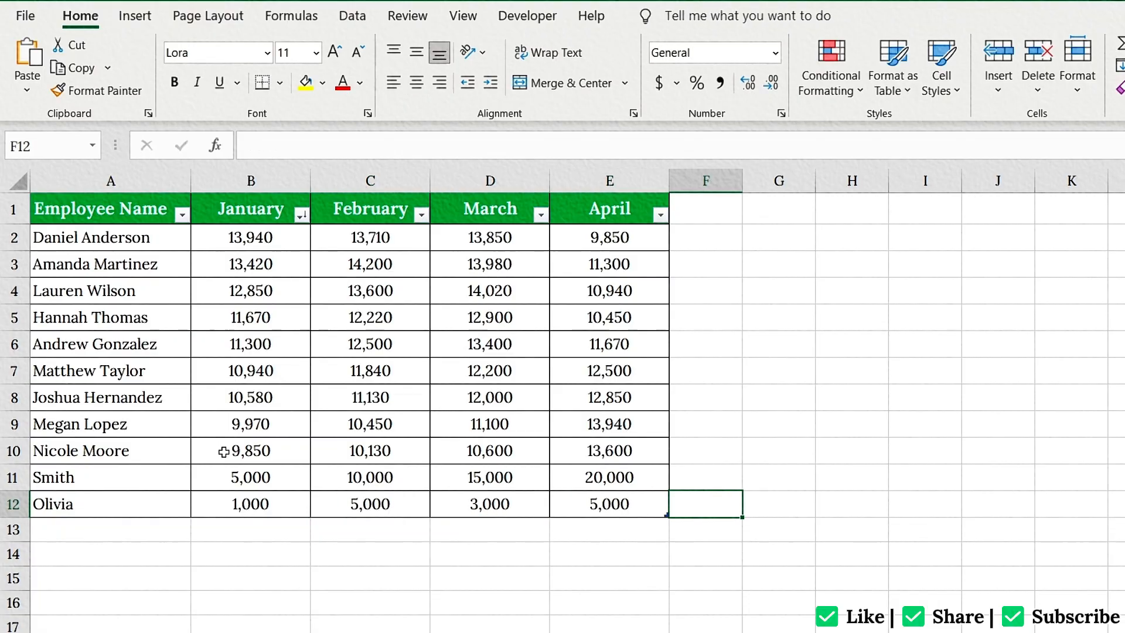
pyautogui.click(252, 503)
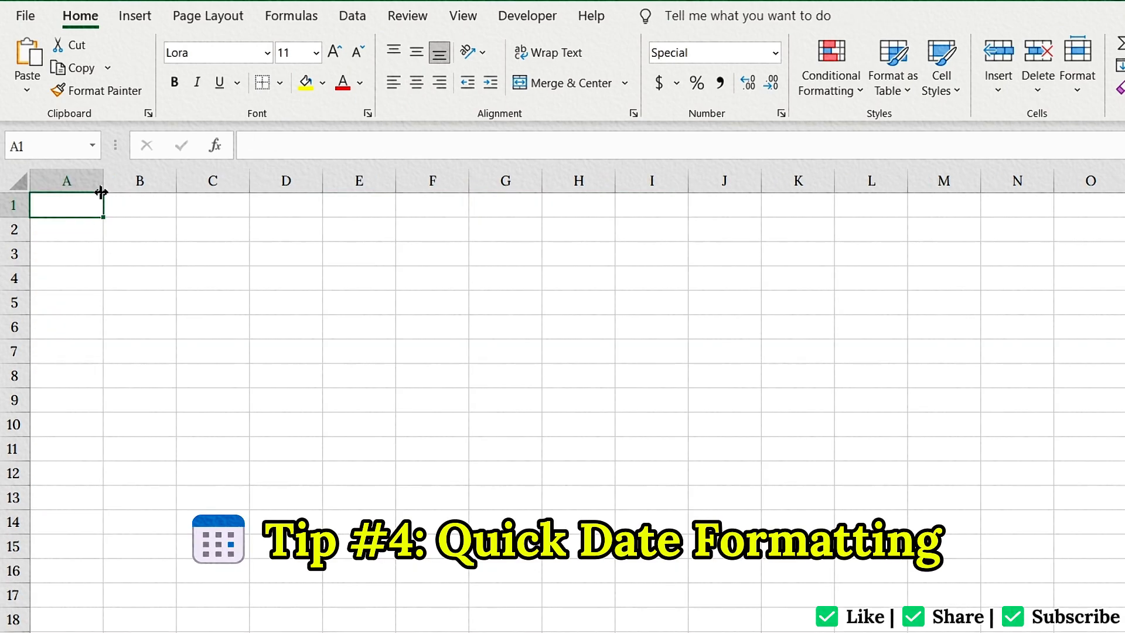
# Widen column A to fit a date and enter 10/11/2024 in cell A1.
pyautogui.moveTo(100, 191); pyautogui.dragTo(158, 193)
pyautogui.write('10/11/2024')
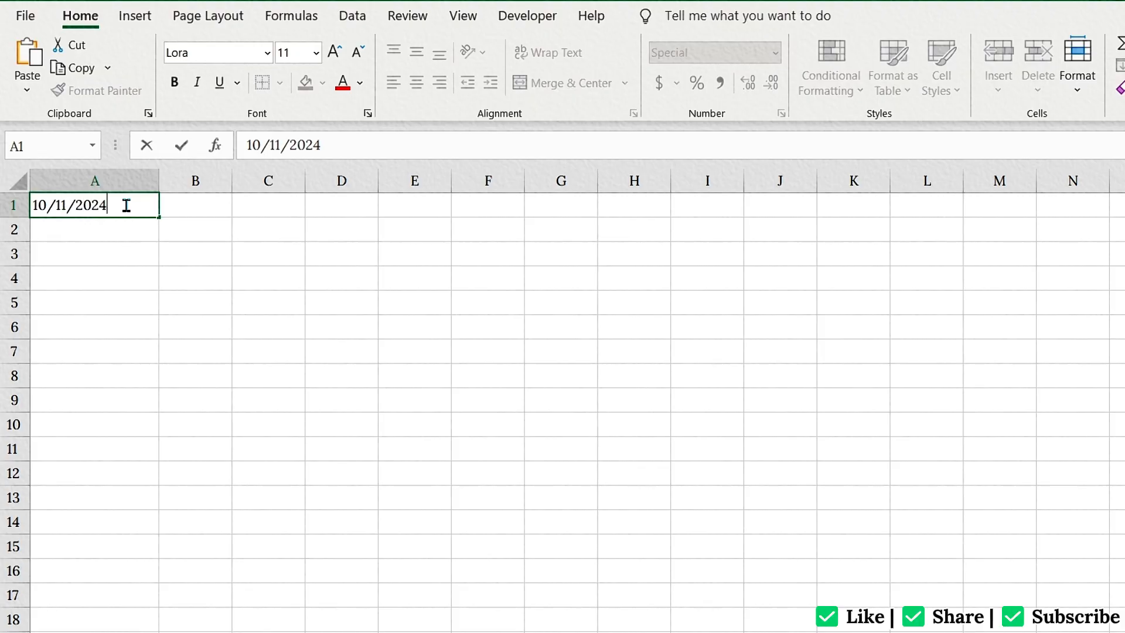
pyautogui.press('Return')
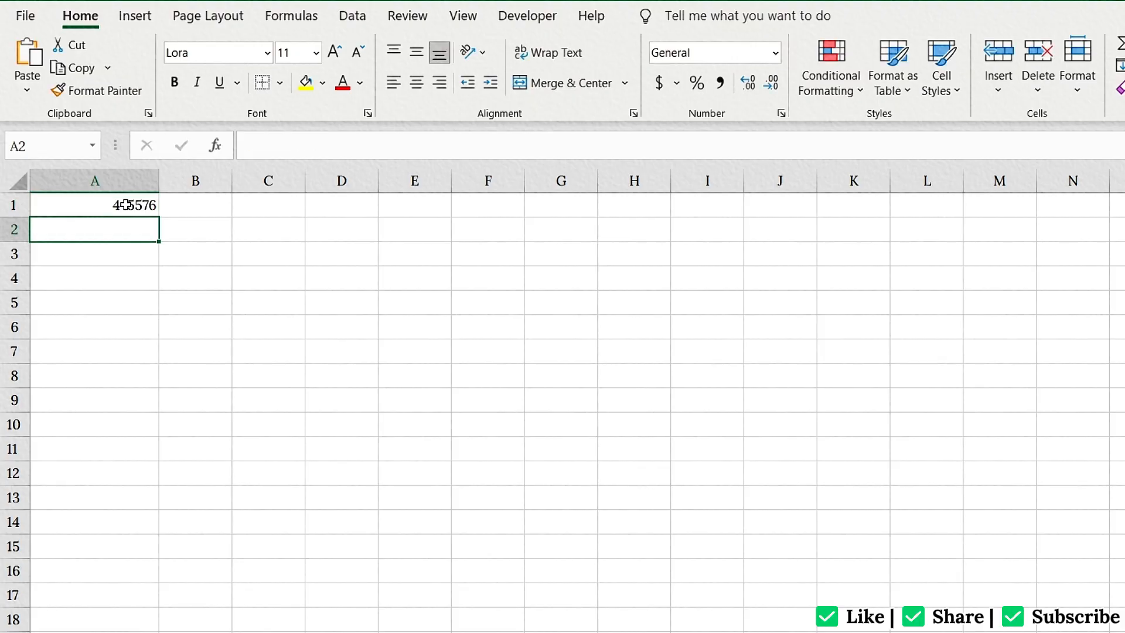
pyautogui.click(126, 204)
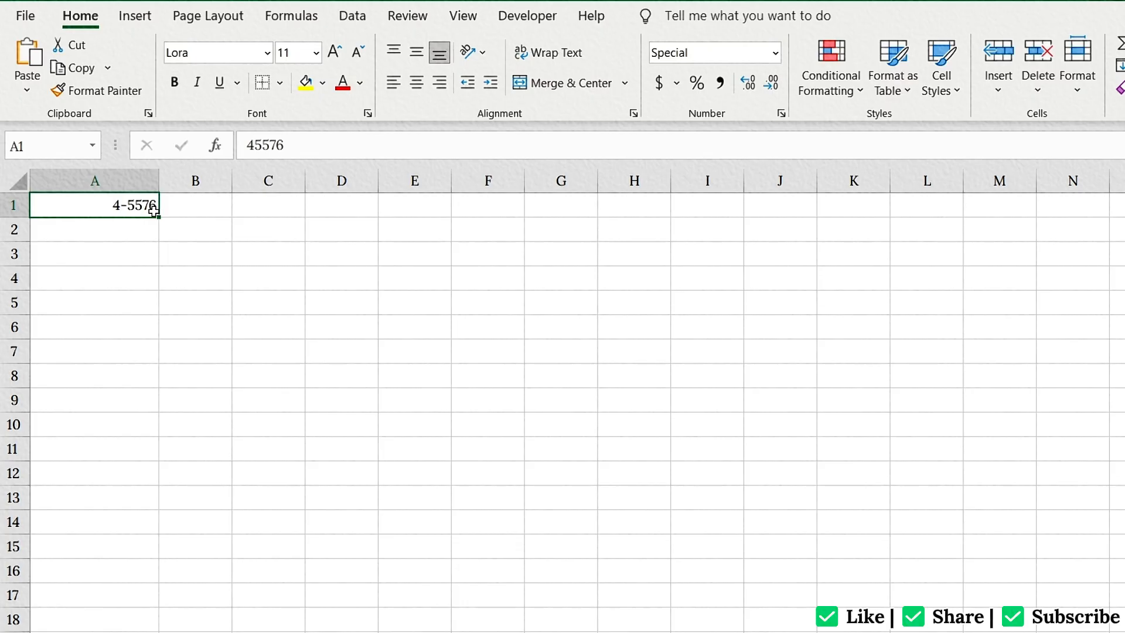
pyautogui.rightClick(154, 211)
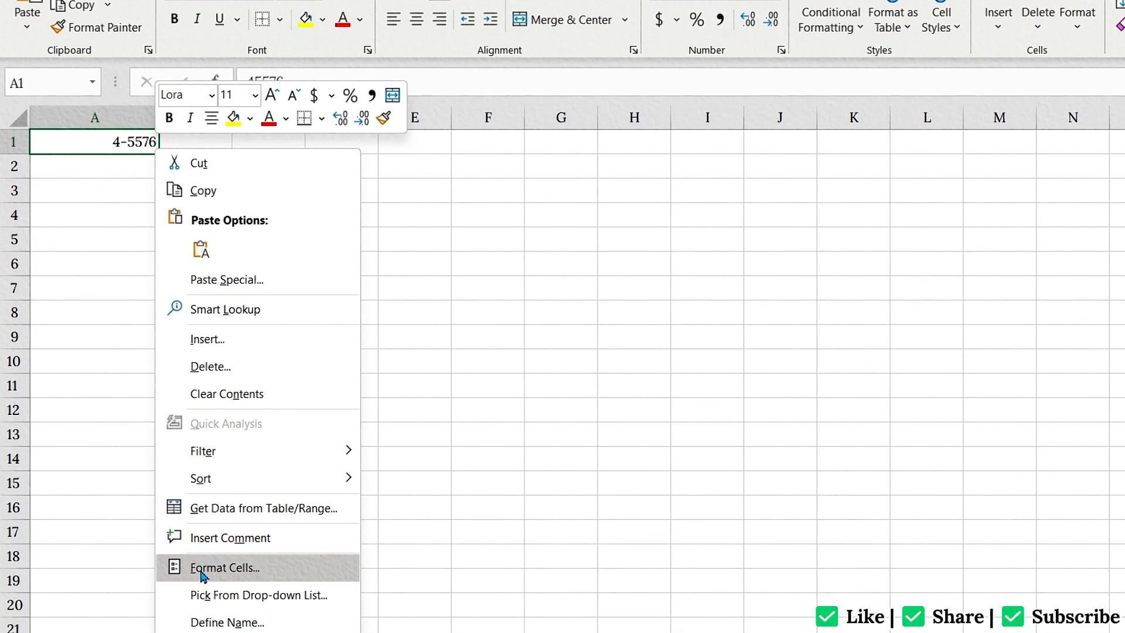
pyautogui.click(205, 629)
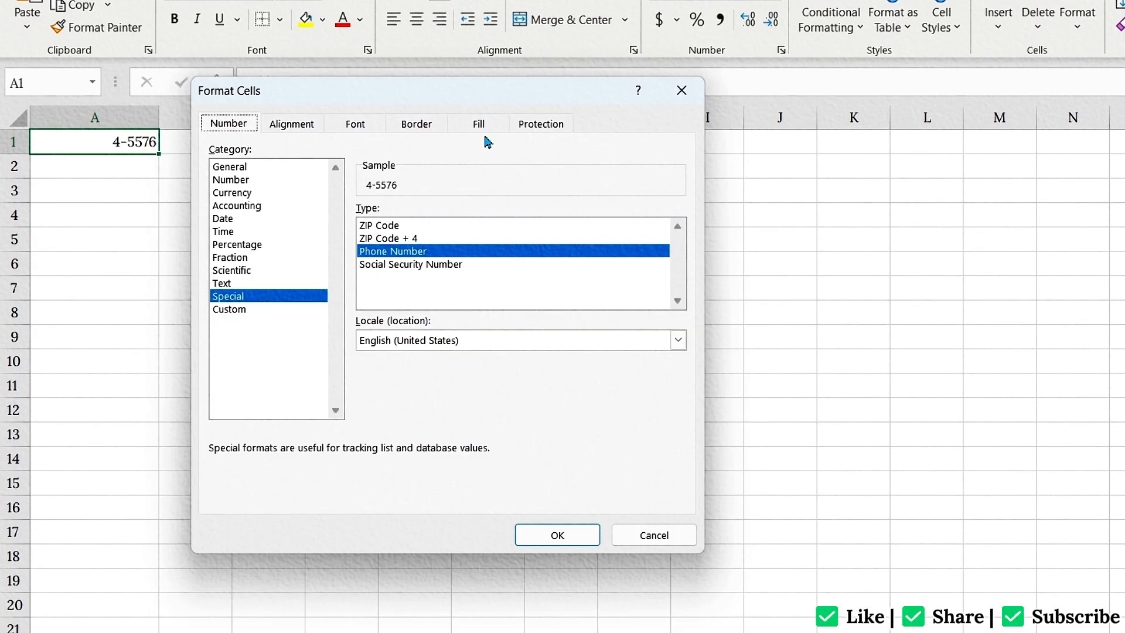
pyautogui.click(681, 90)
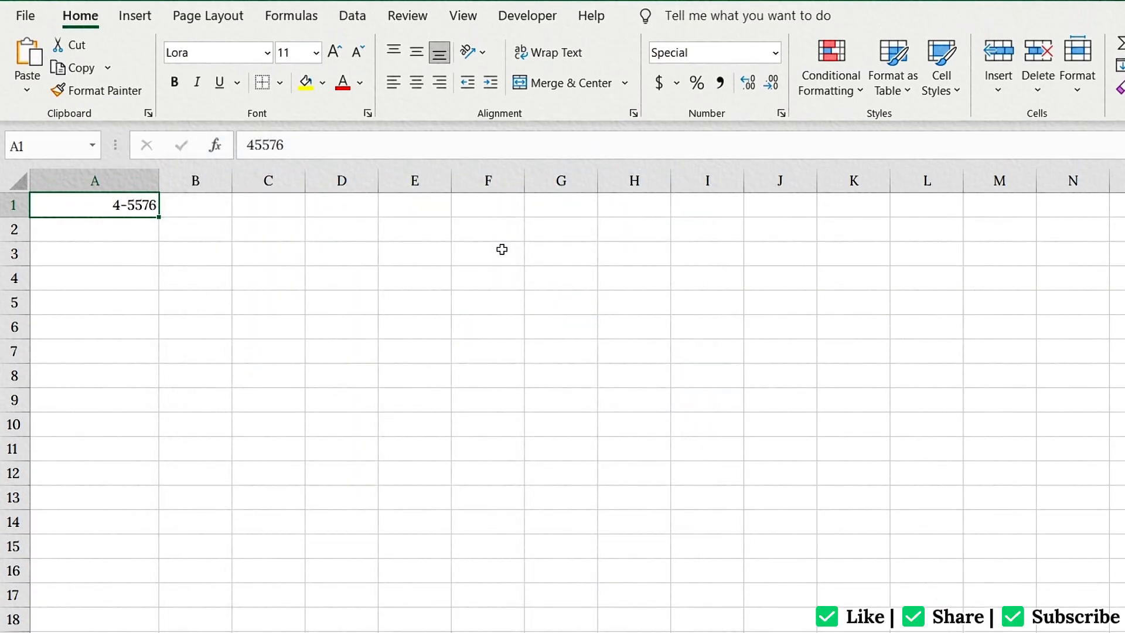
# Format cell A1 as a date of type 14-Mar-2012 with the English (United States) locale.
pyautogui.hotkey('ctrl', '1')
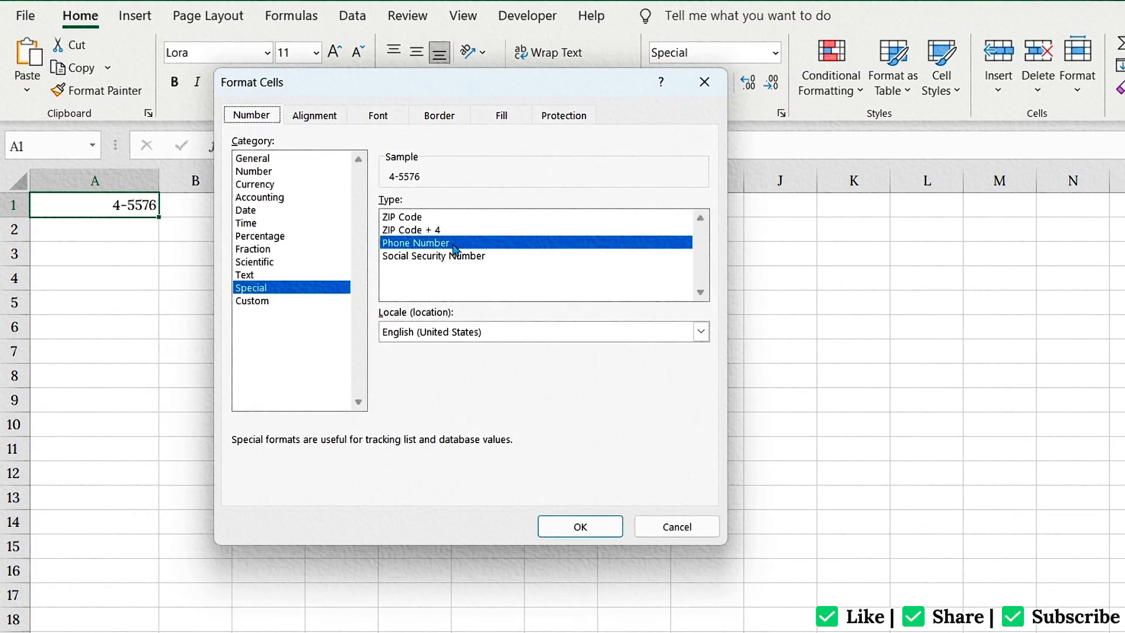
pyautogui.click(251, 212)
pyautogui.click(700, 331)
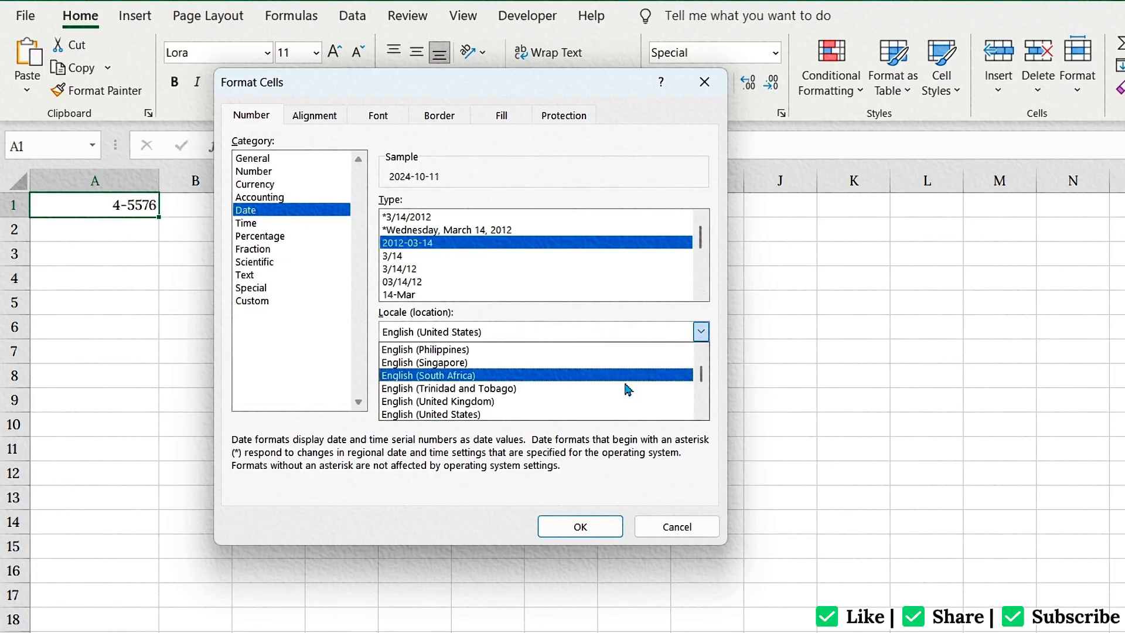
pyautogui.click(527, 411)
pyautogui.moveTo(704, 251); pyautogui.dragTo(703, 319)
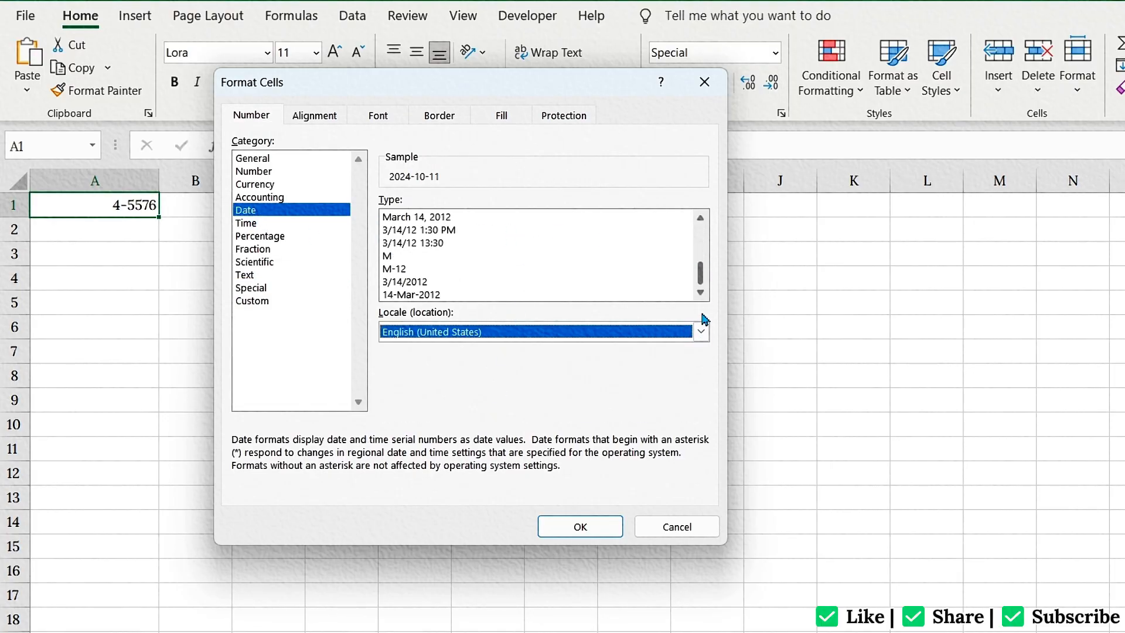
pyautogui.click(466, 294)
pyautogui.click(578, 525)
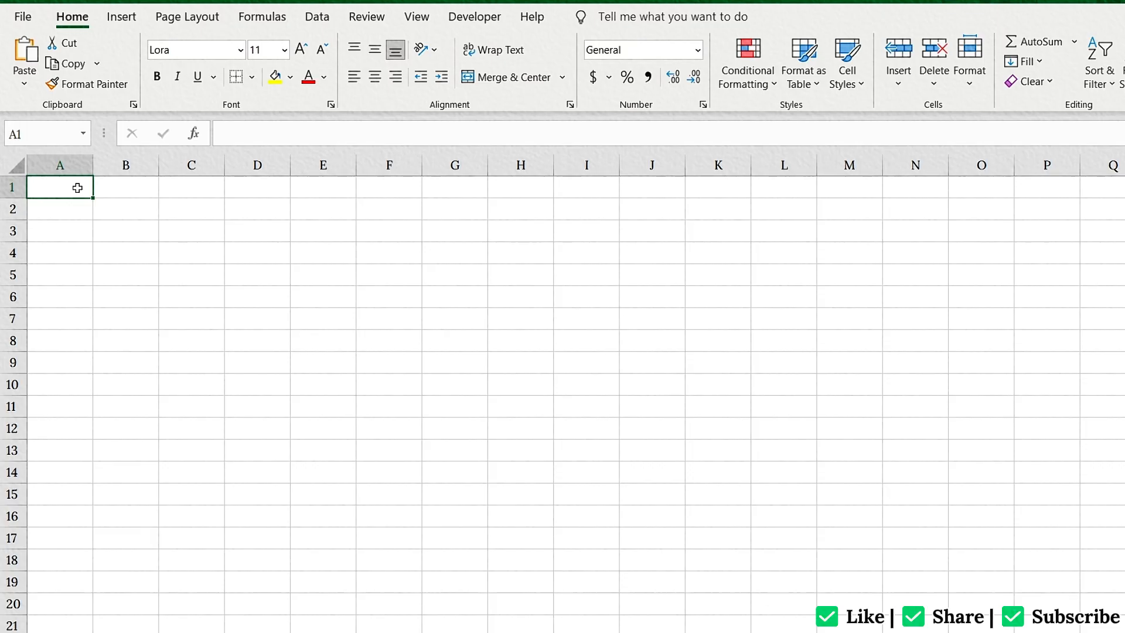
# Enter 1 in cell A1 and fill a linear series with step value 1 down column A.
pyautogui.write('1')
pyautogui.press('Return')
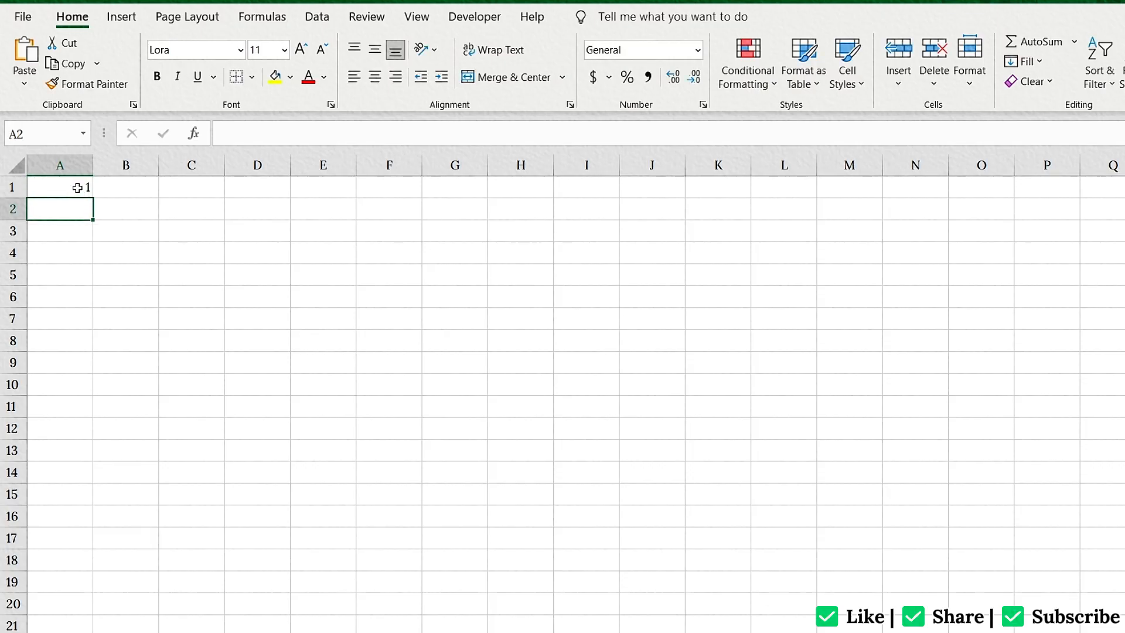
pyautogui.click(77, 187)
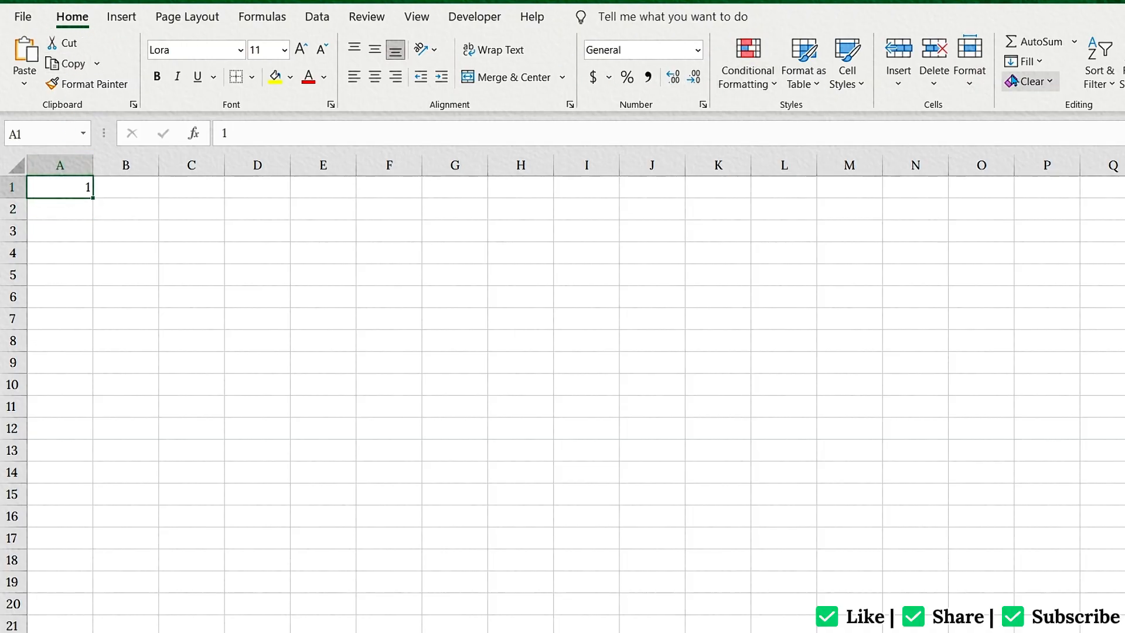
pyautogui.click(1020, 66)
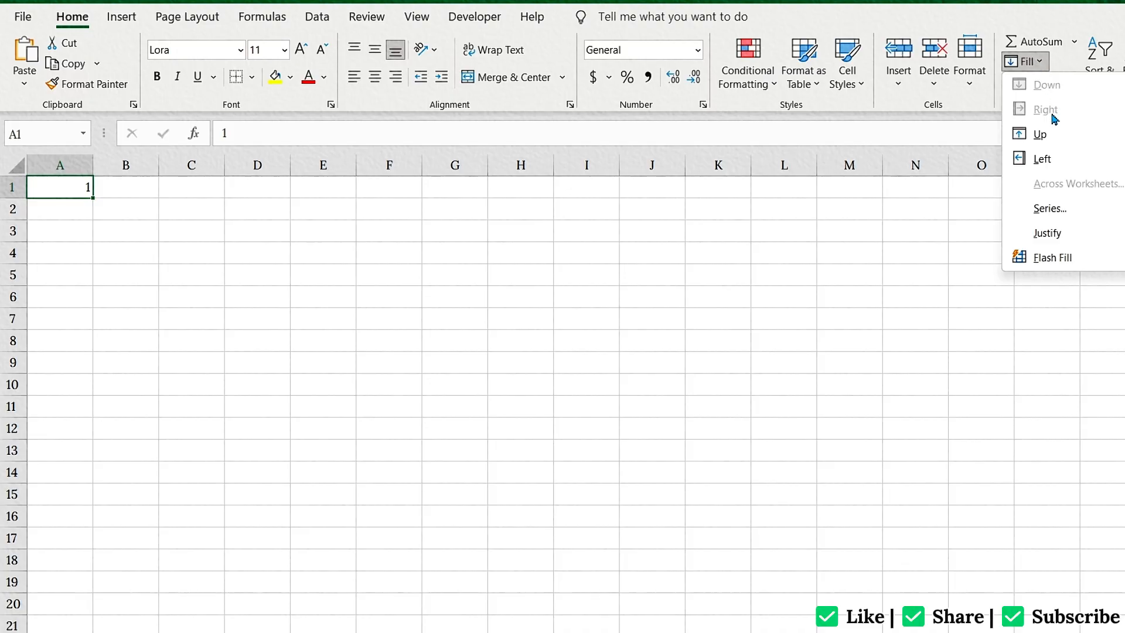
pyautogui.click(1049, 208)
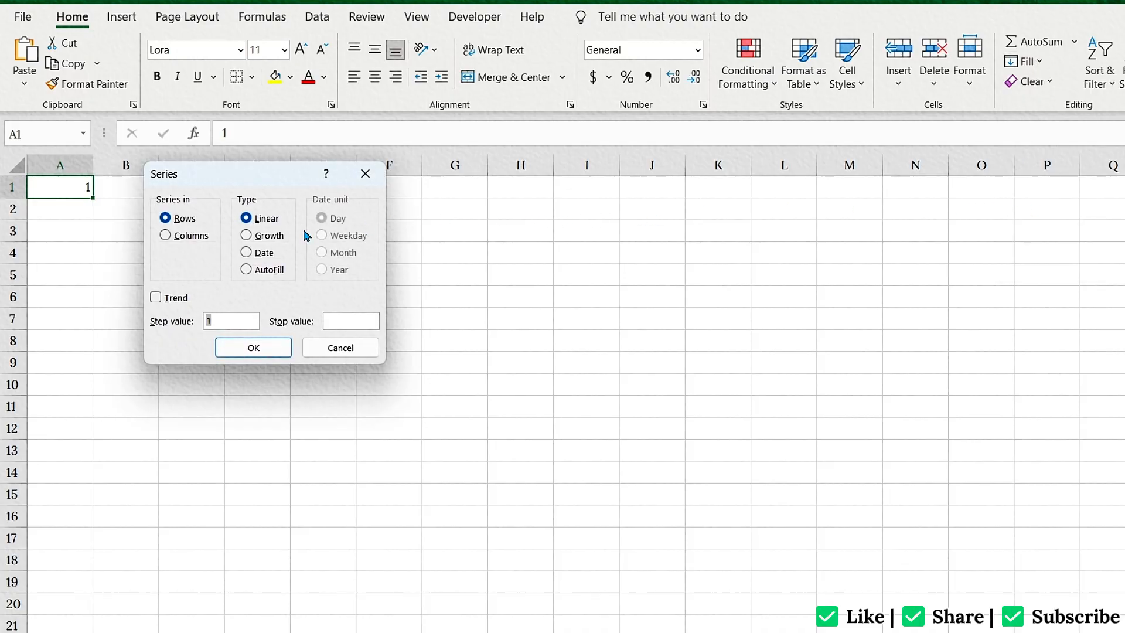
pyautogui.click(166, 235)
pyautogui.click(340, 321)
pyautogui.write('00')
pyautogui.click(251, 347)
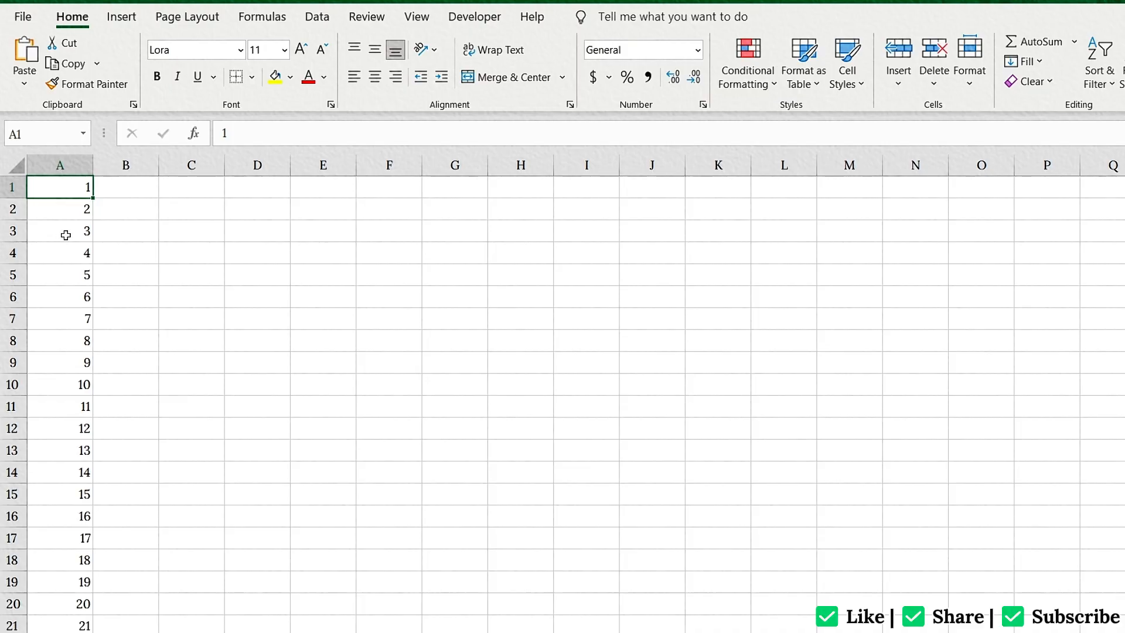
# Fill a linear series across row 1 from cell A1 with step value 1 and stop value 100.
pyautogui.click(1022, 61)
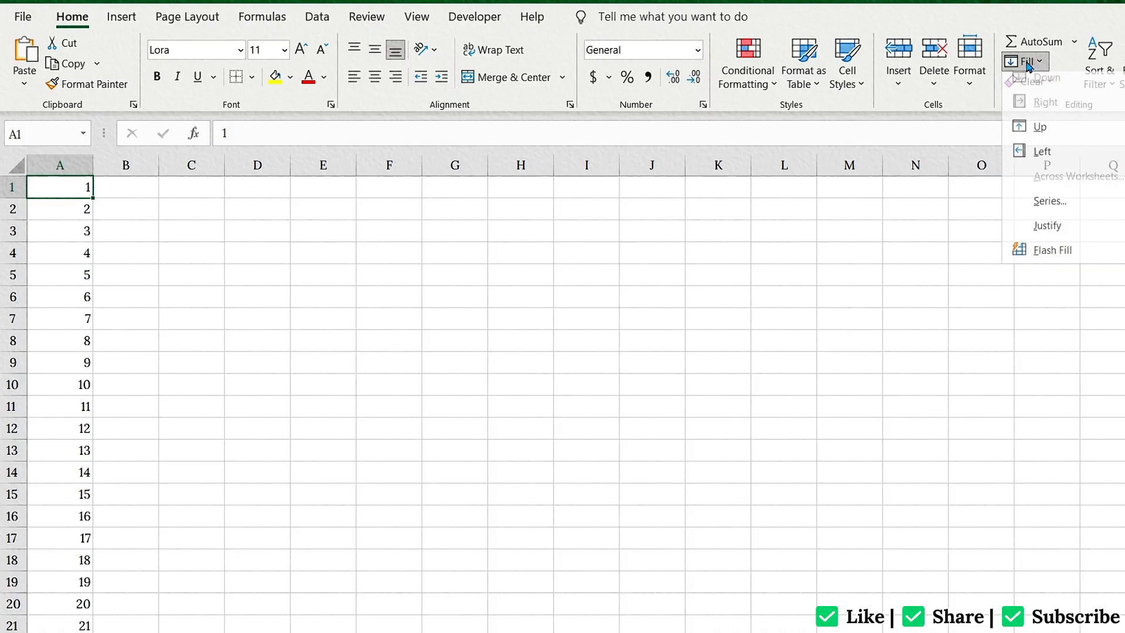
pyautogui.click(1039, 204)
pyautogui.click(336, 320)
pyautogui.write('100')
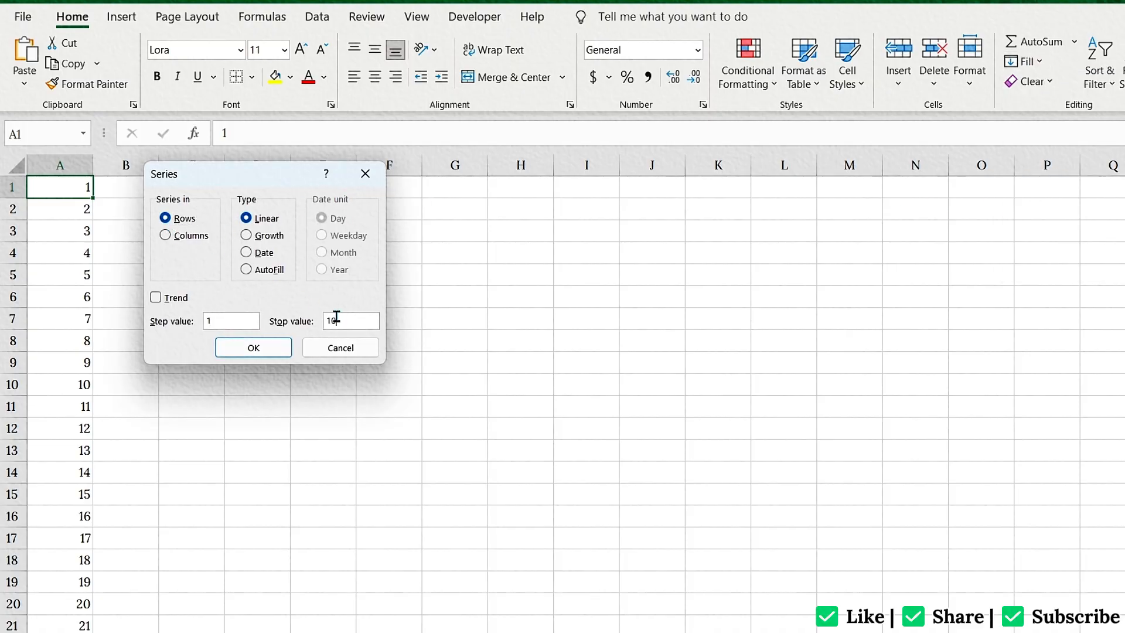
pyautogui.click(267, 346)
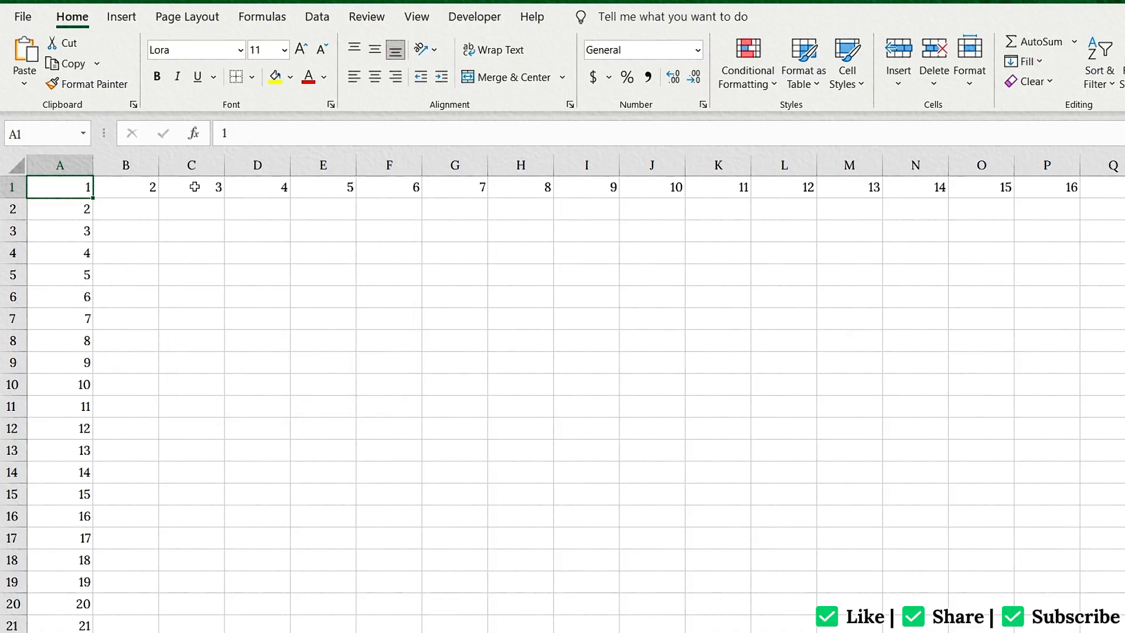